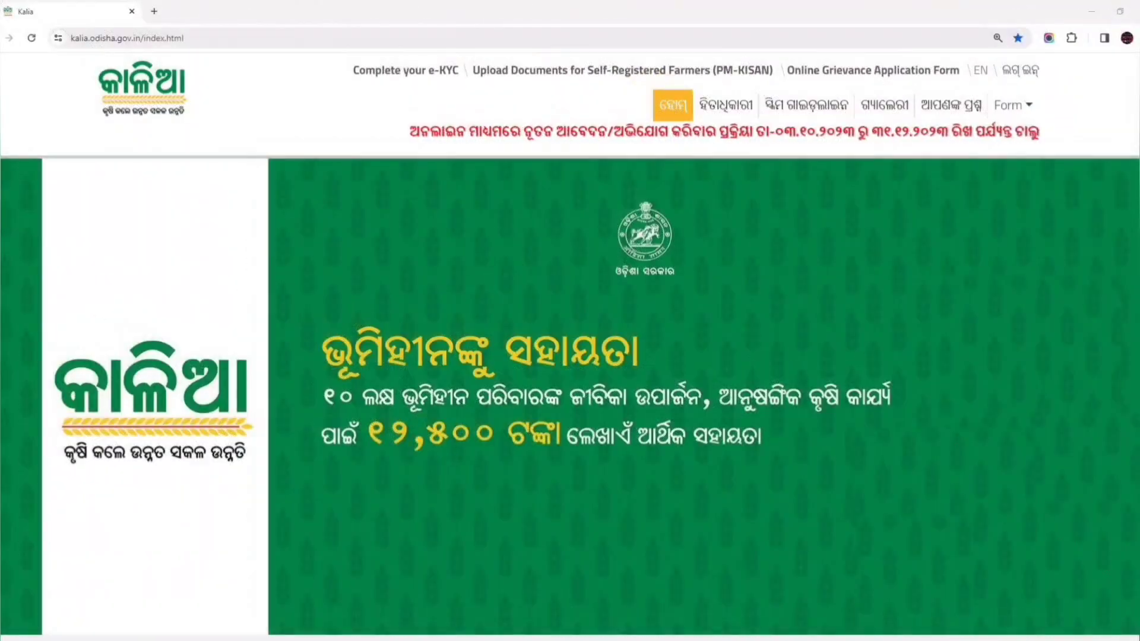
pyautogui.scroll(-6, 570, 345)
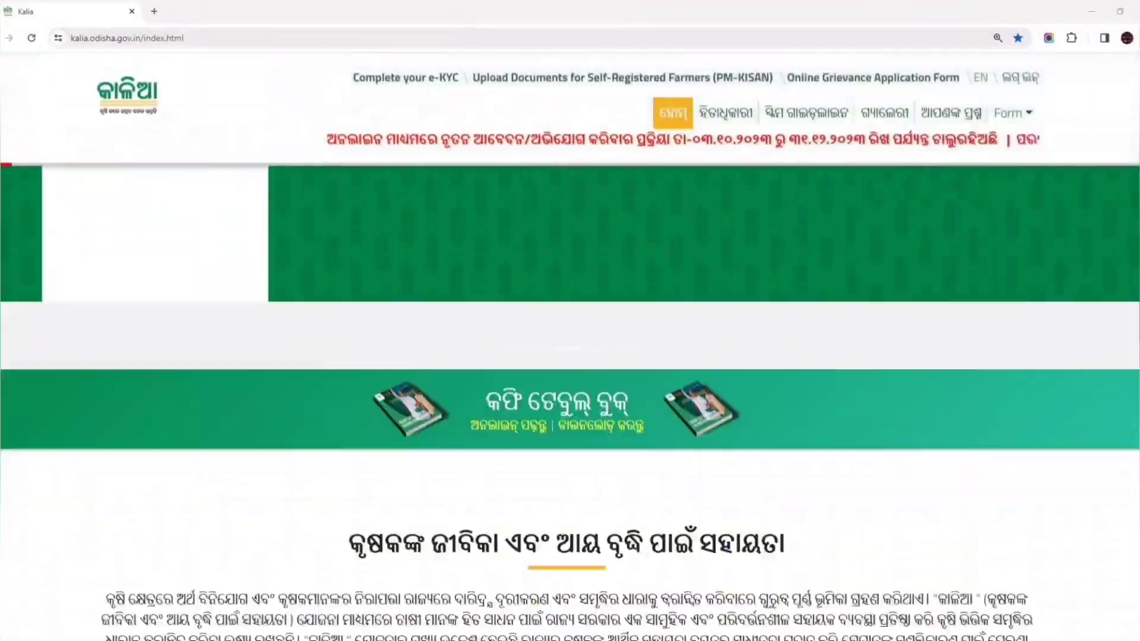
pyautogui.scroll(-10, 570, 404)
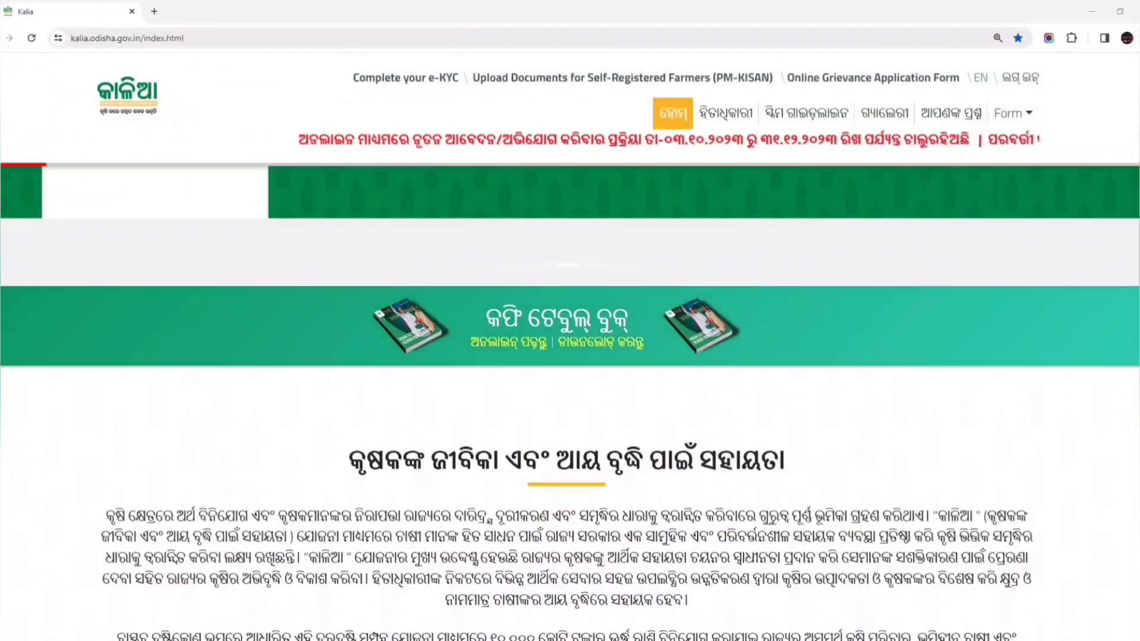
pyautogui.scroll(-9, 570, 403)
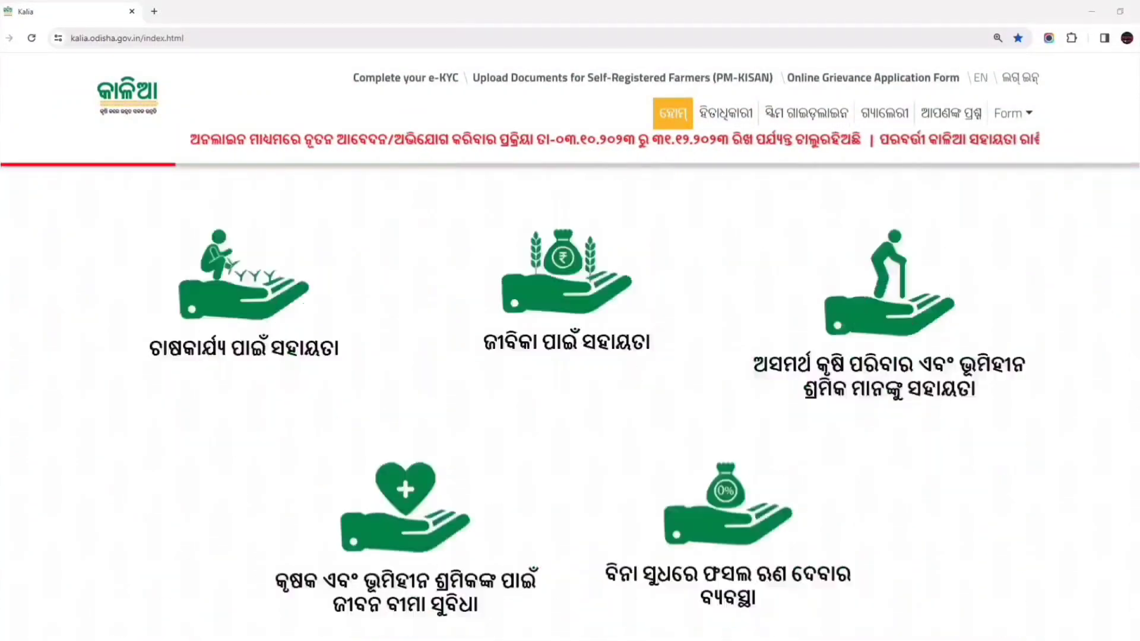
pyautogui.scroll(-9, 570, 403)
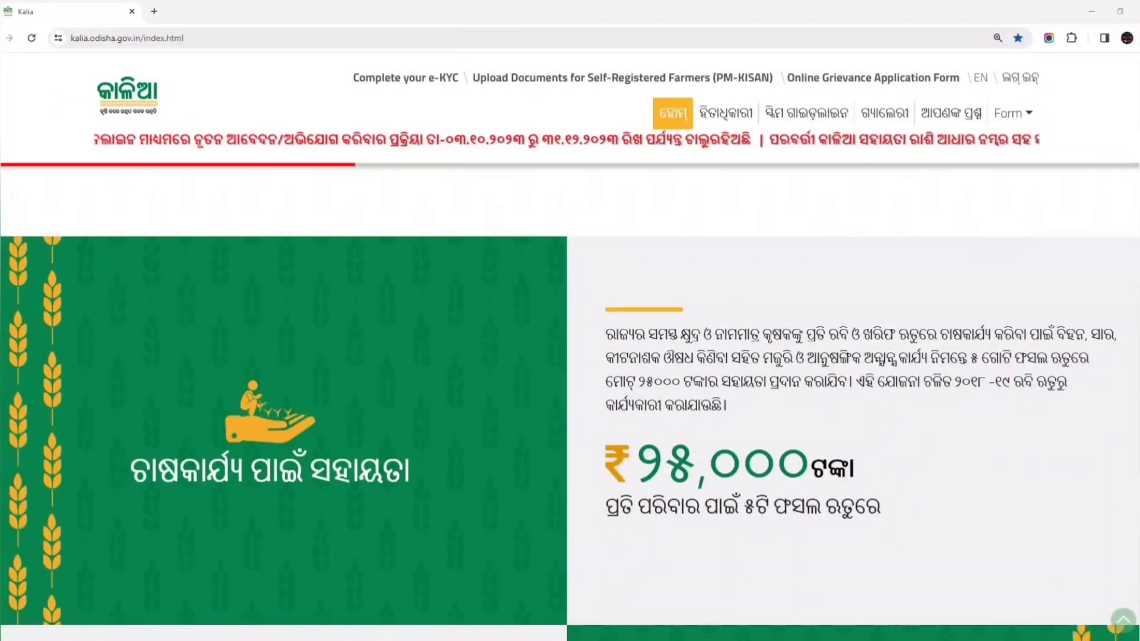
pyautogui.scroll(-9, 570, 403)
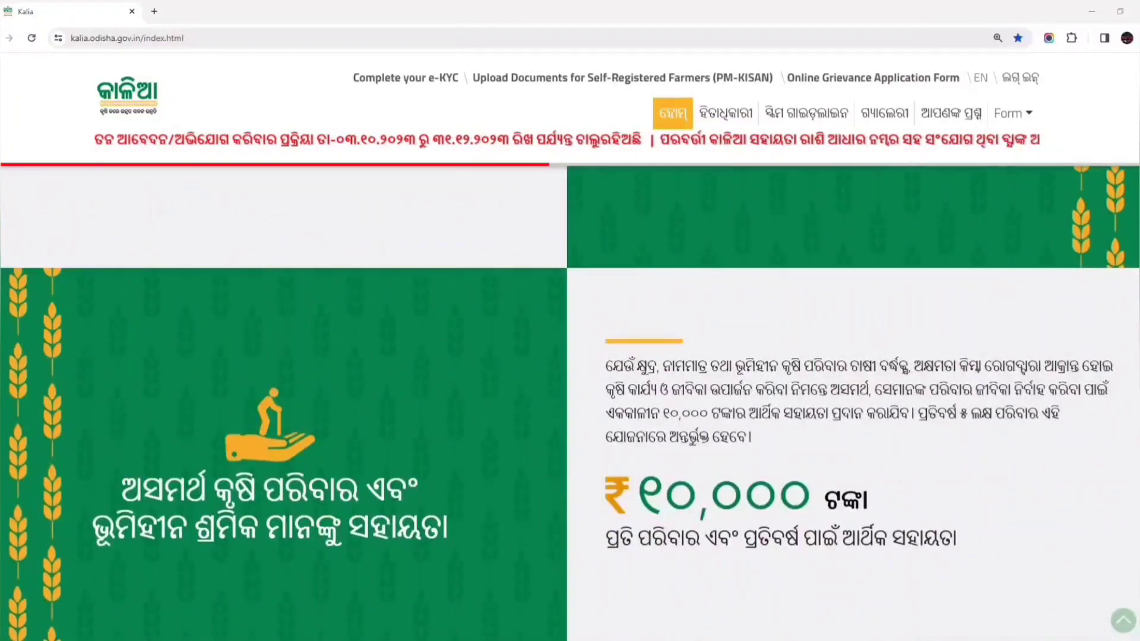
pyautogui.scroll(-5, 570, 404)
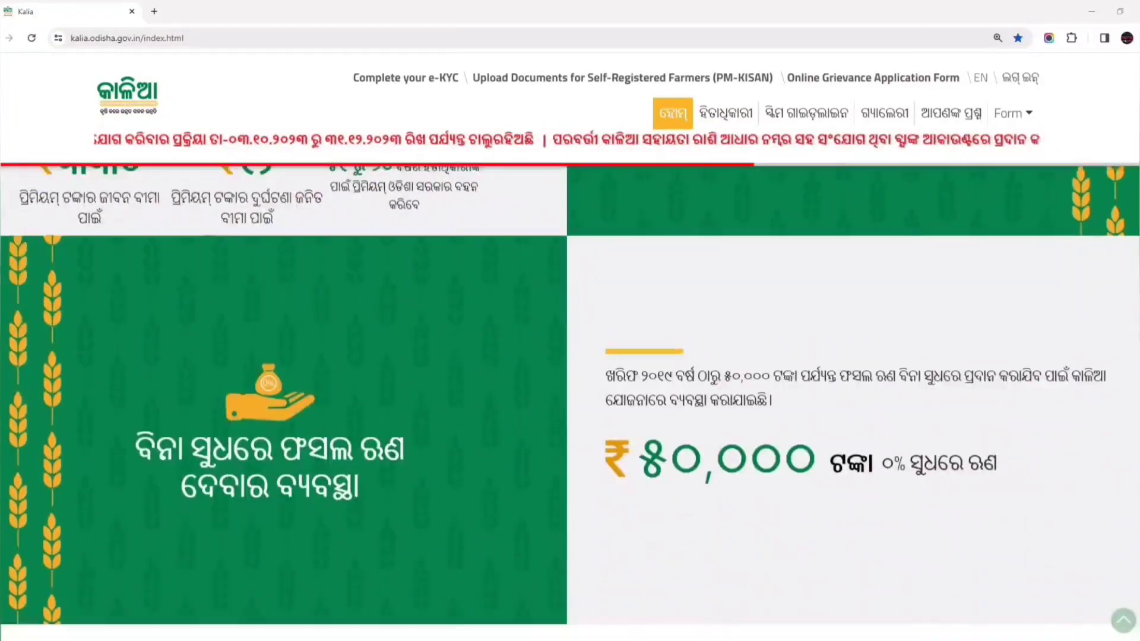
pyautogui.scroll(6, 570, 403)
pyautogui.scroll(9, 569, 404)
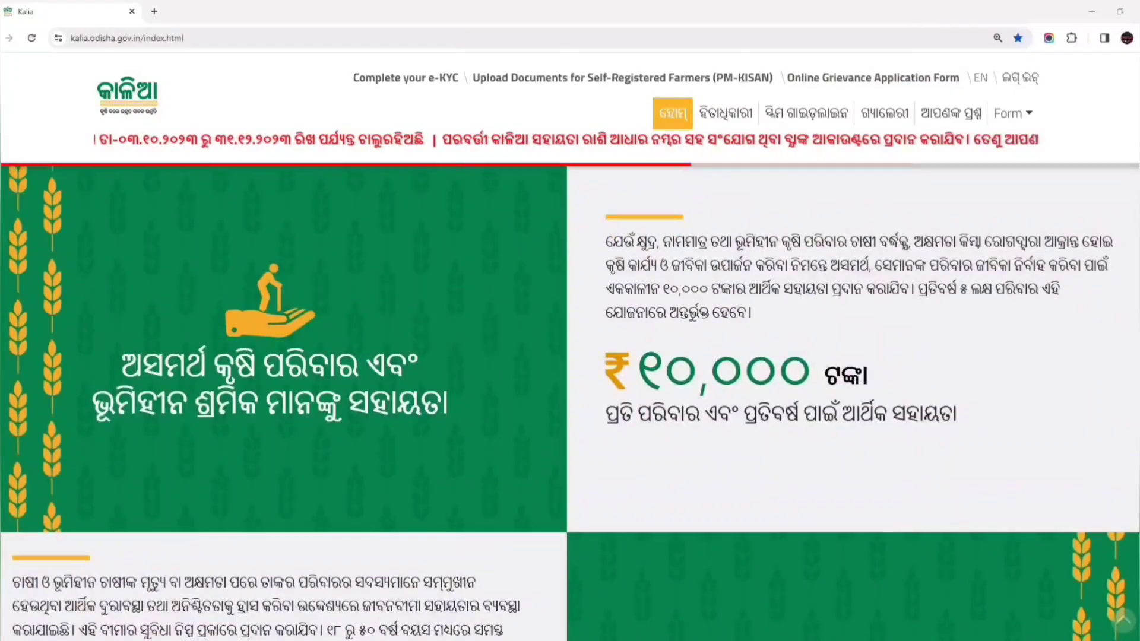
pyautogui.scroll(7, 570, 404)
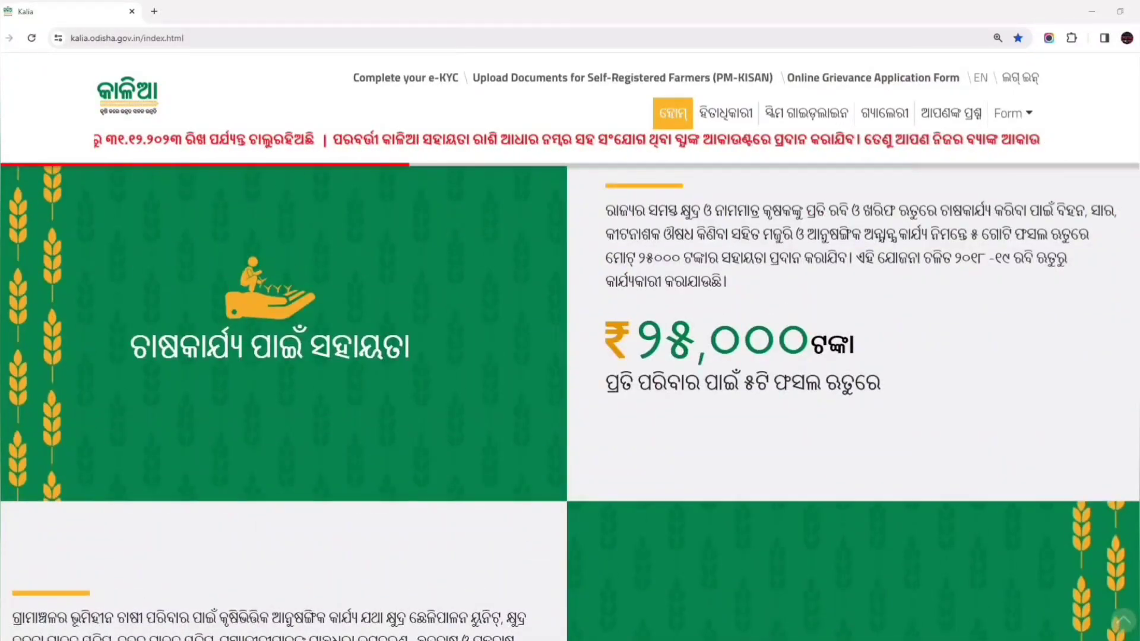
pyautogui.scroll(8, 570, 404)
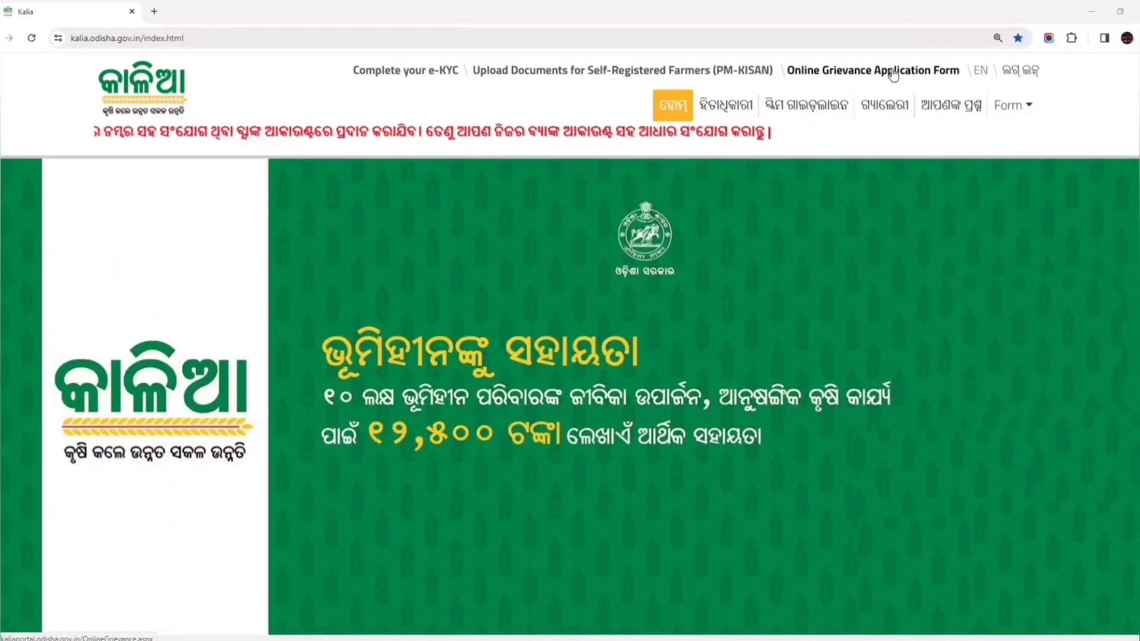
# Step: Track the application by Aadhaar number, showing it Ineligible for insufficient application details
pyautogui.click(858, 71)
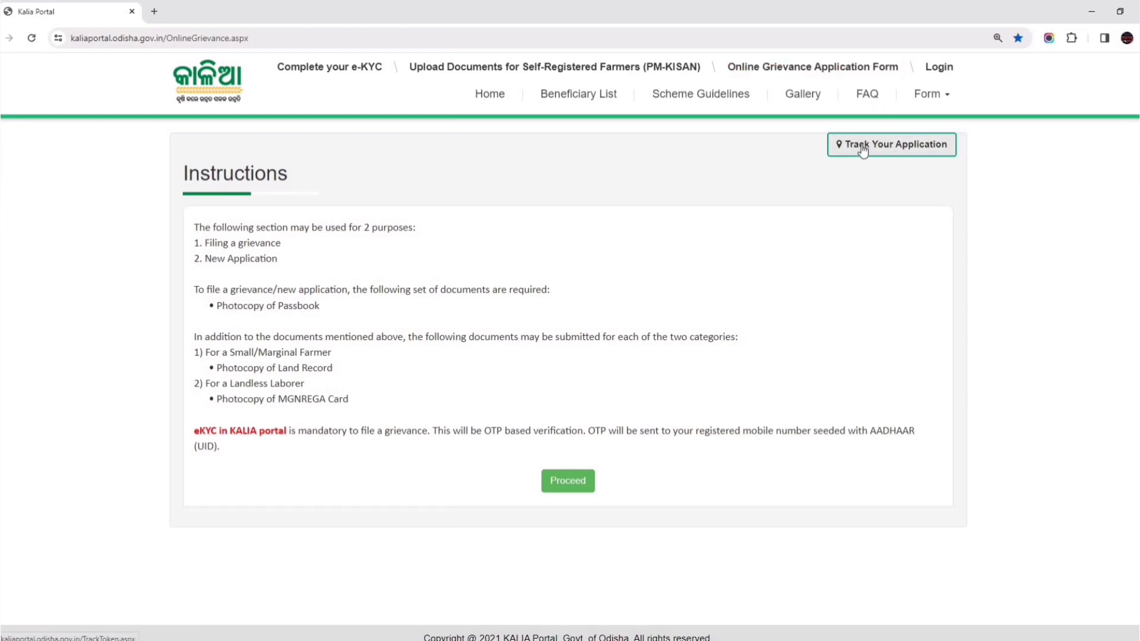
pyautogui.click(882, 147)
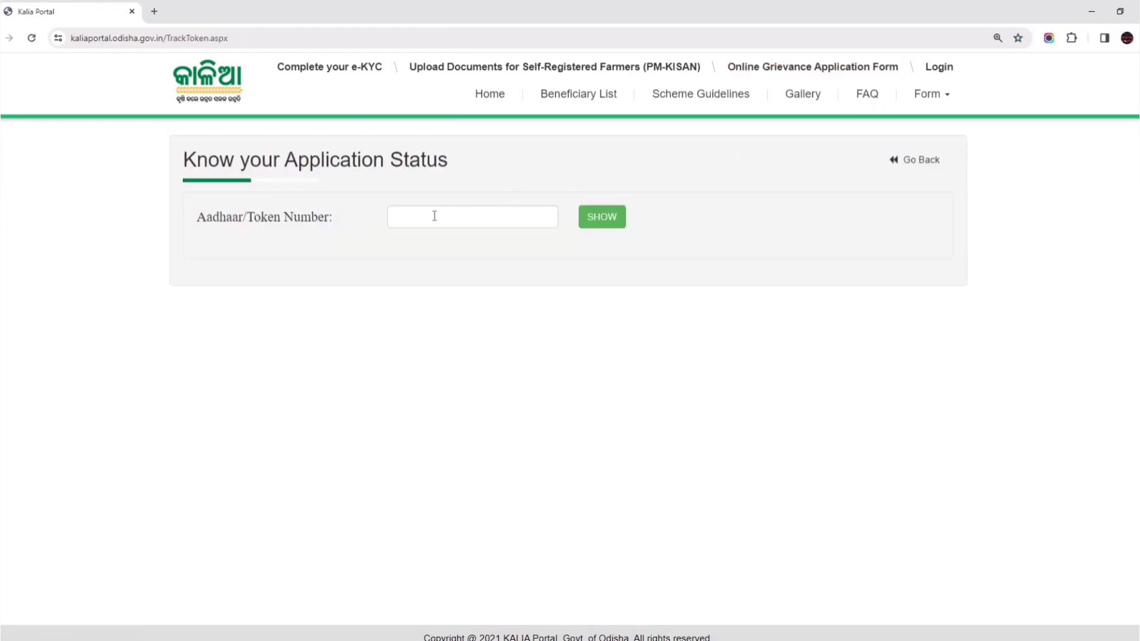
pyautogui.click(455, 224)
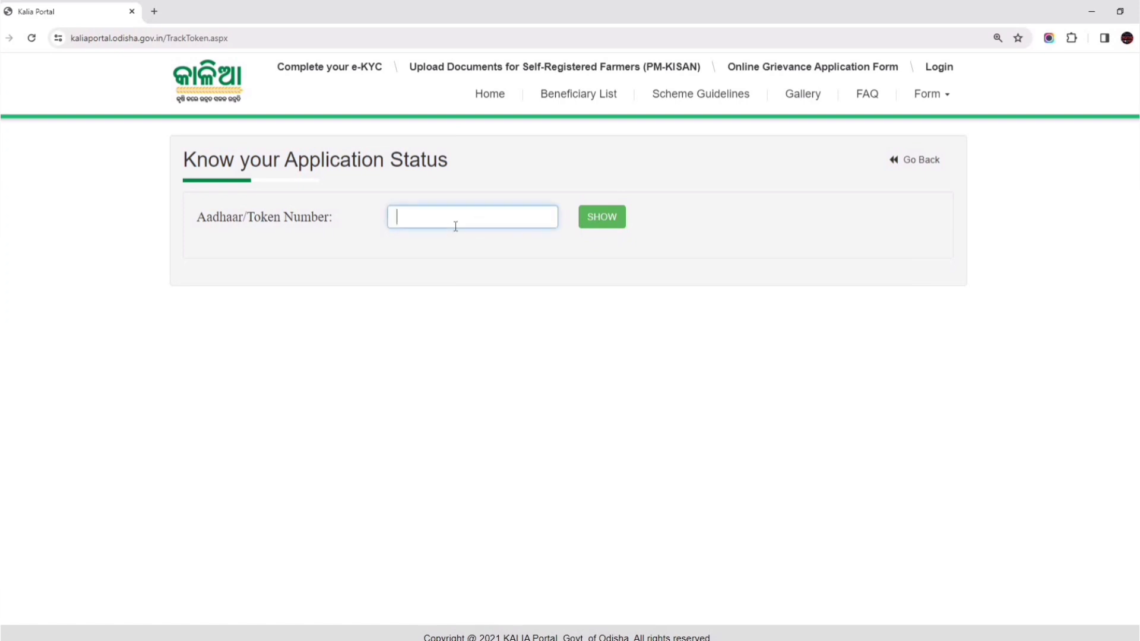
pyautogui.write('XXXXXXXXXXXXXXXXXXX')
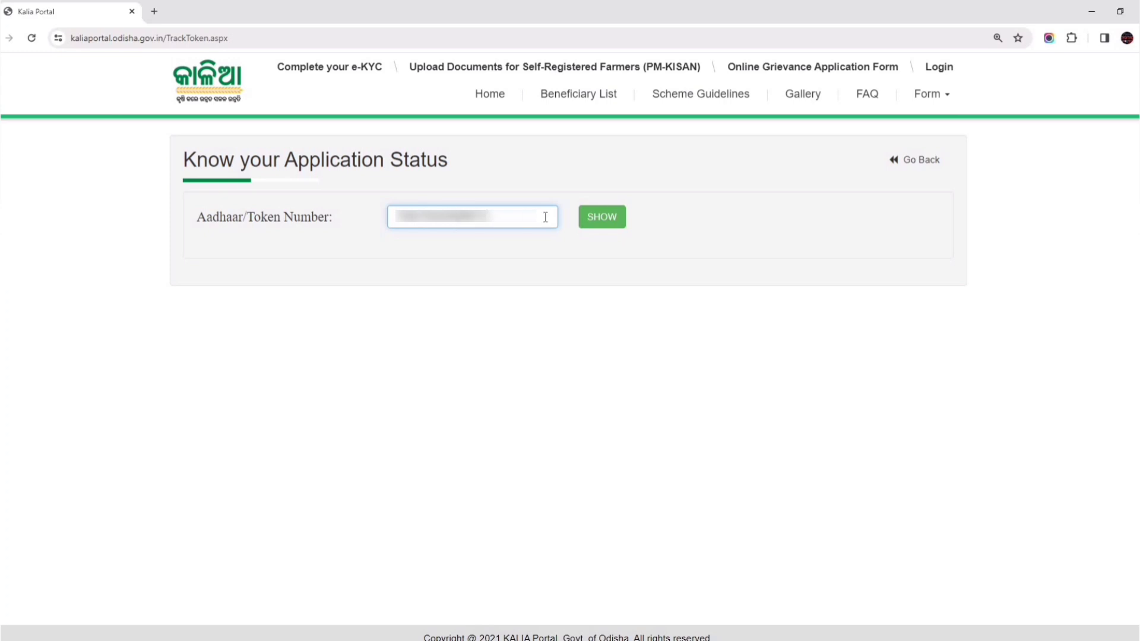
pyautogui.click(606, 219)
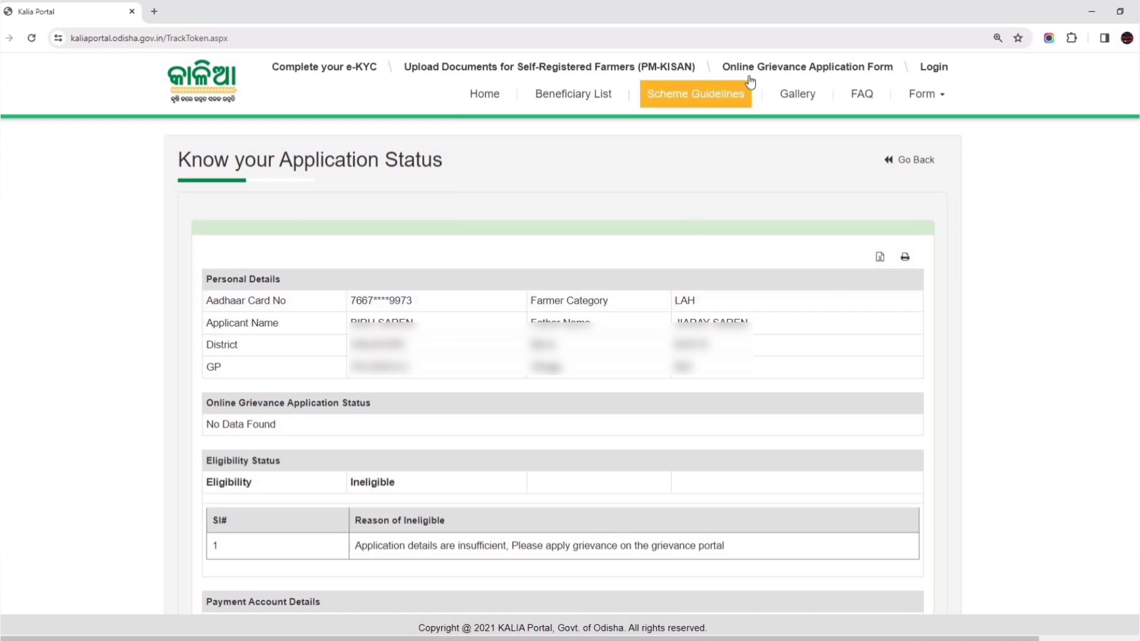
# Step: Go to the Online Grievance Application link and proceed past the instructions
pyautogui.click(825, 67)
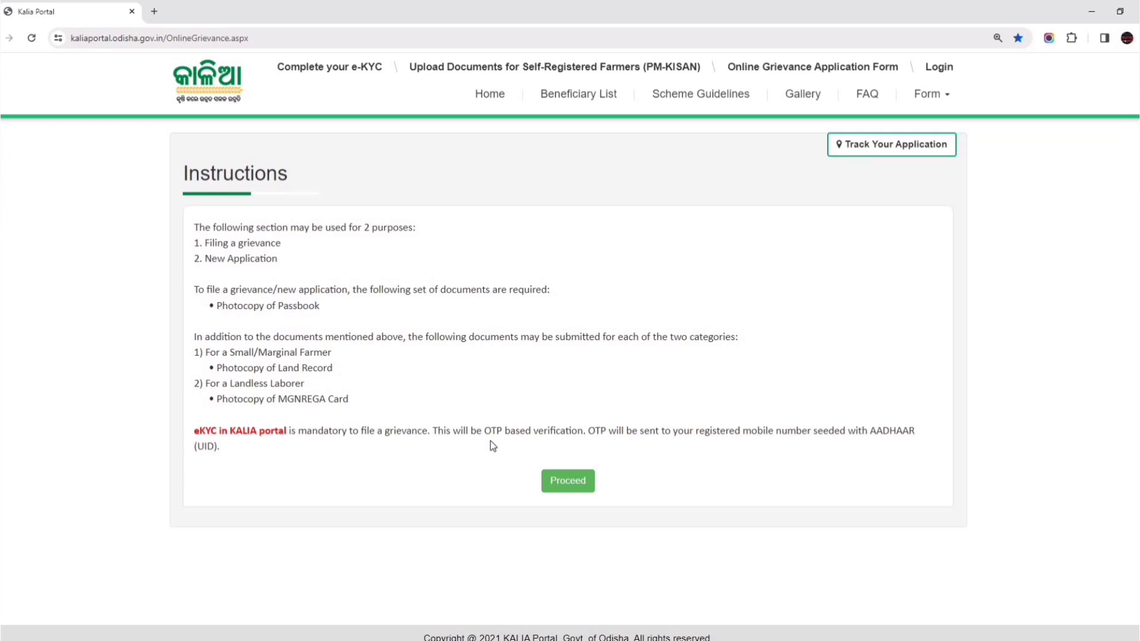
pyautogui.click(568, 481)
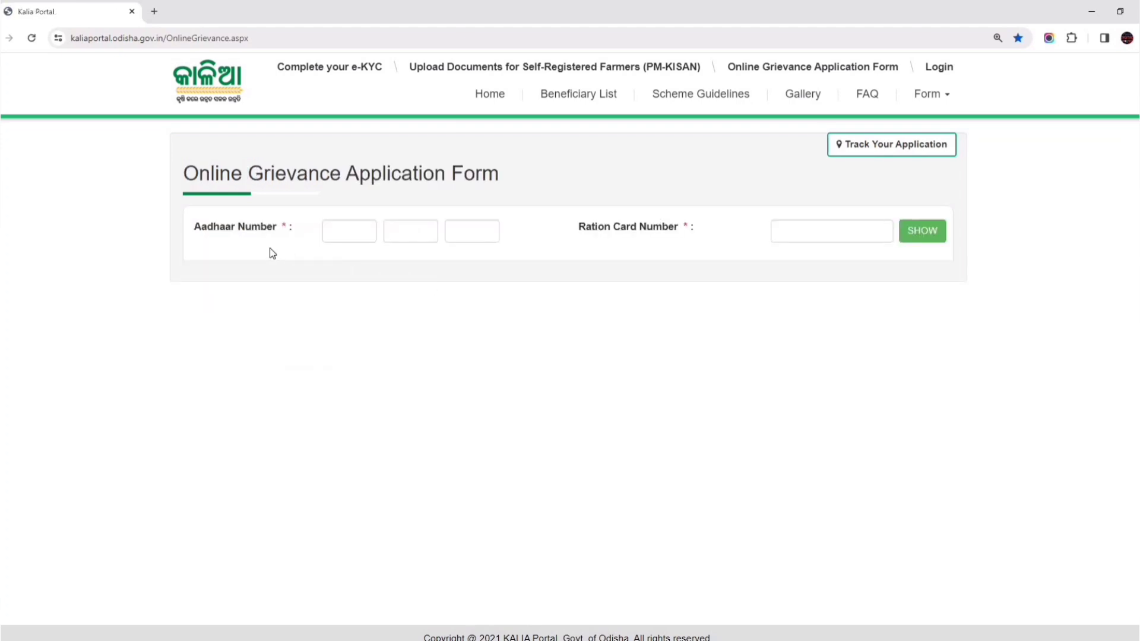
# Step: Enter the Aadhaar number and ration card number, then fetch the record
pyautogui.click(349, 236)
pyautogui.write('???????')
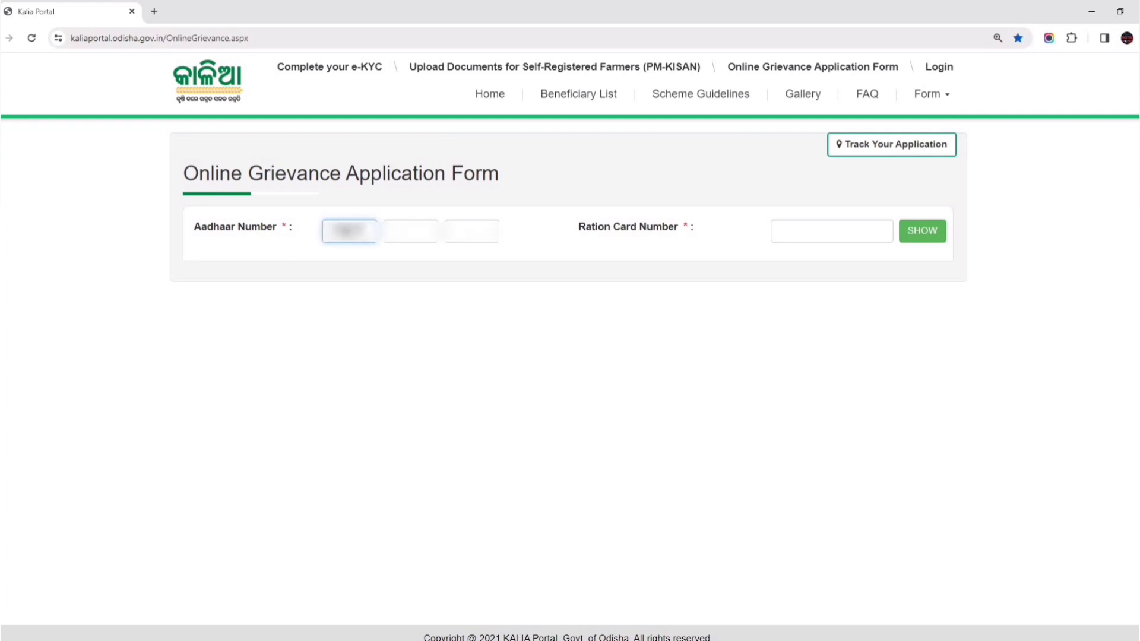
pyautogui.write('?????')
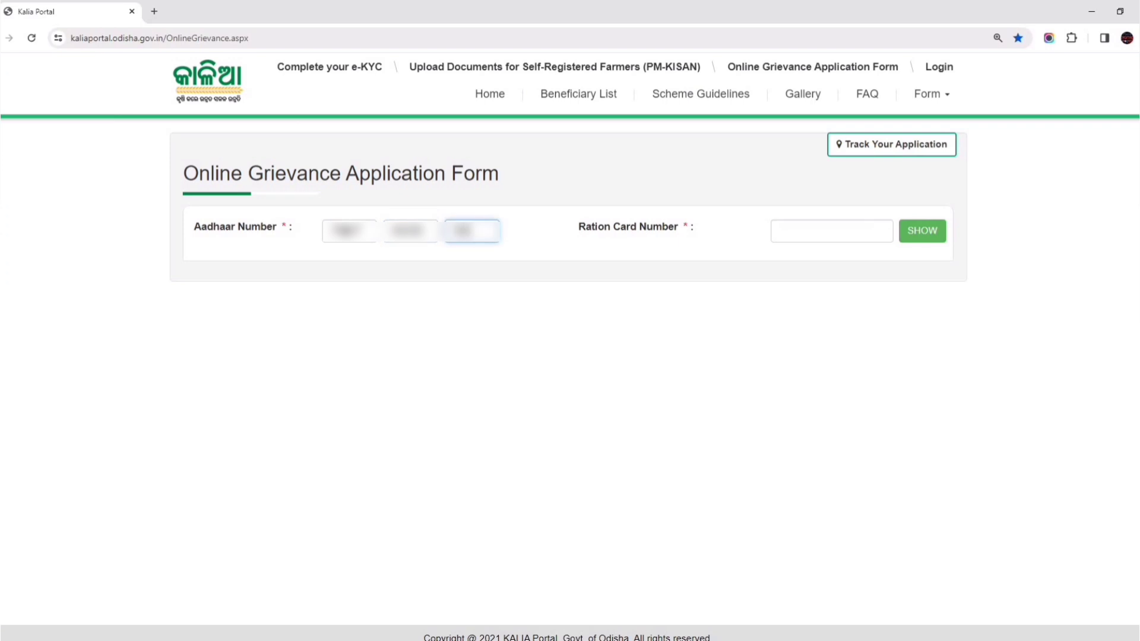
pyautogui.click(801, 233)
pyautogui.write('???????????')
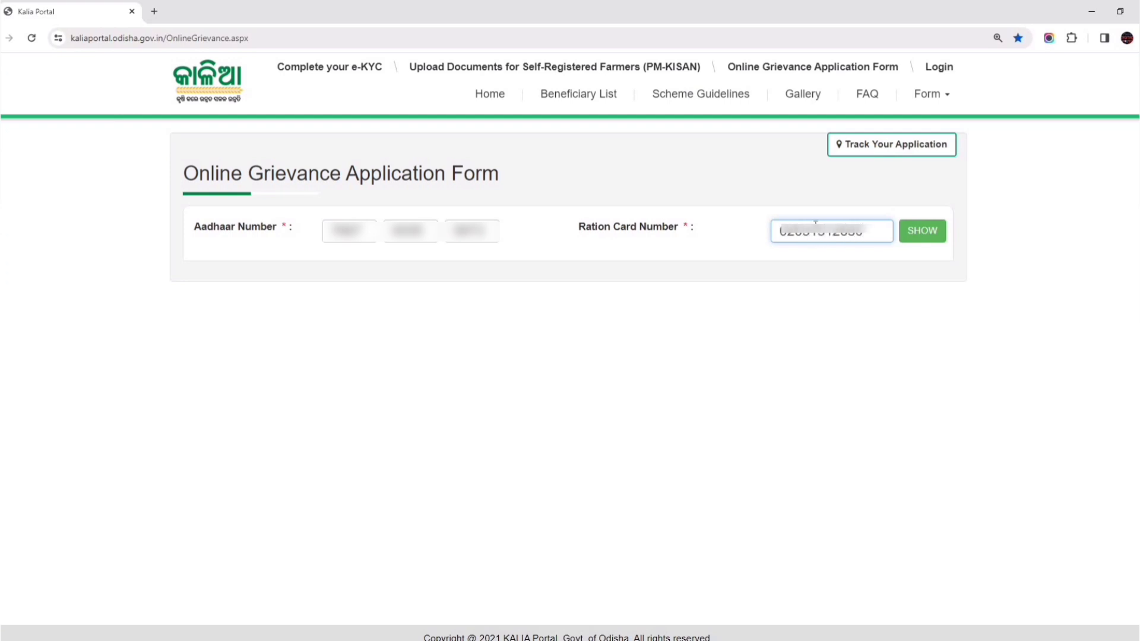
pyautogui.click(922, 236)
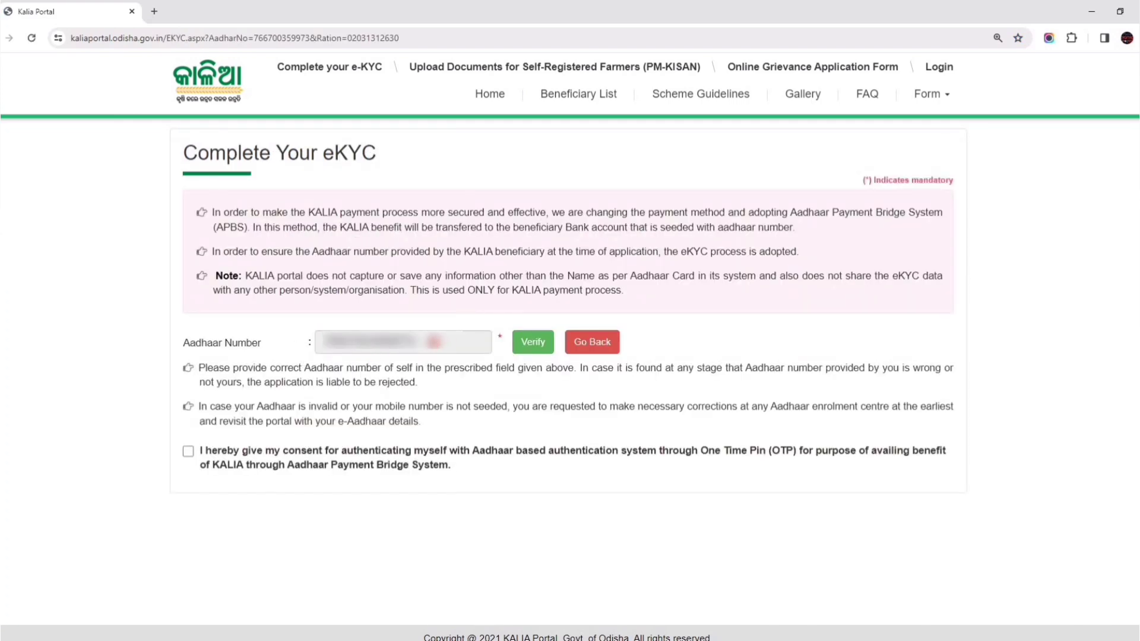
# Step: Consent to Aadhaar authentication, request an OTP and verify the received code
pyautogui.click(188, 452)
pyautogui.click(532, 343)
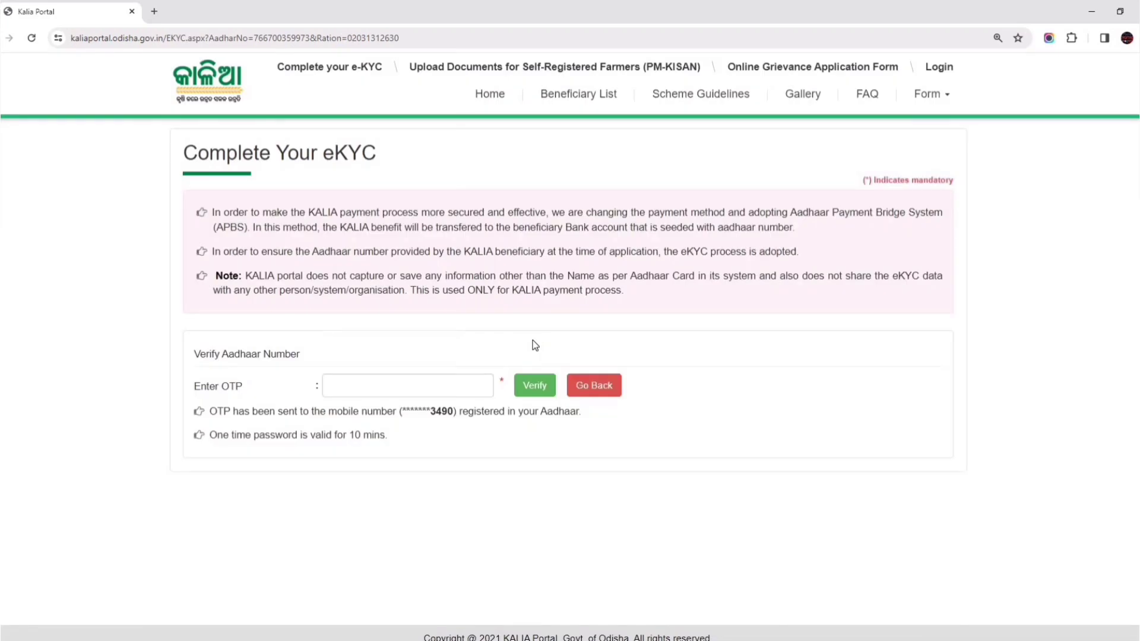
pyautogui.click(353, 384)
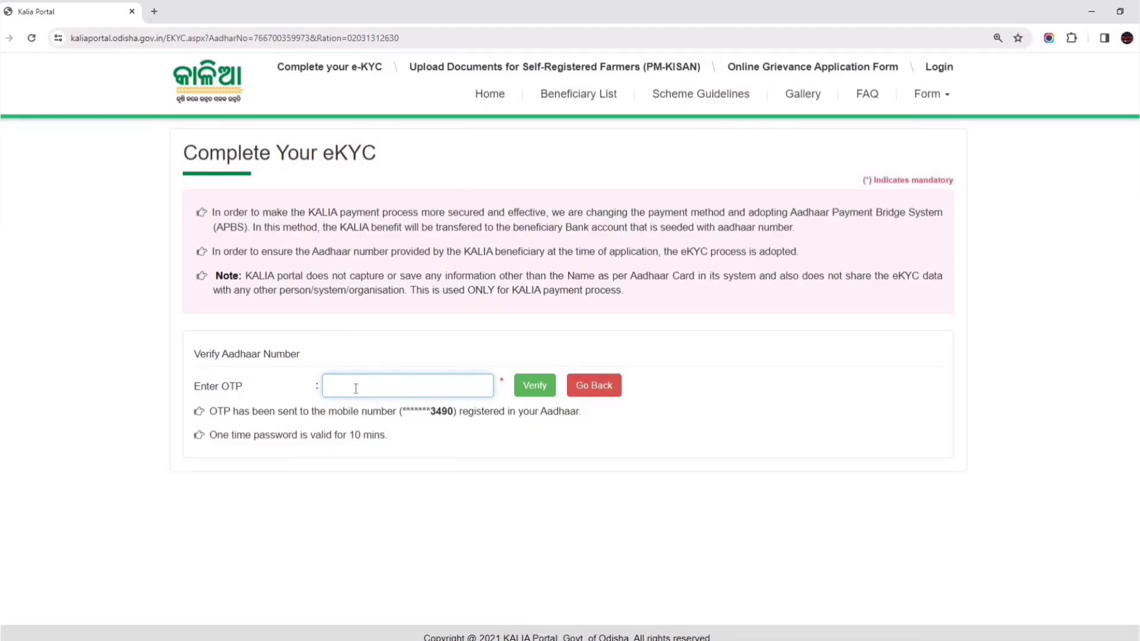
pyautogui.click(533, 389)
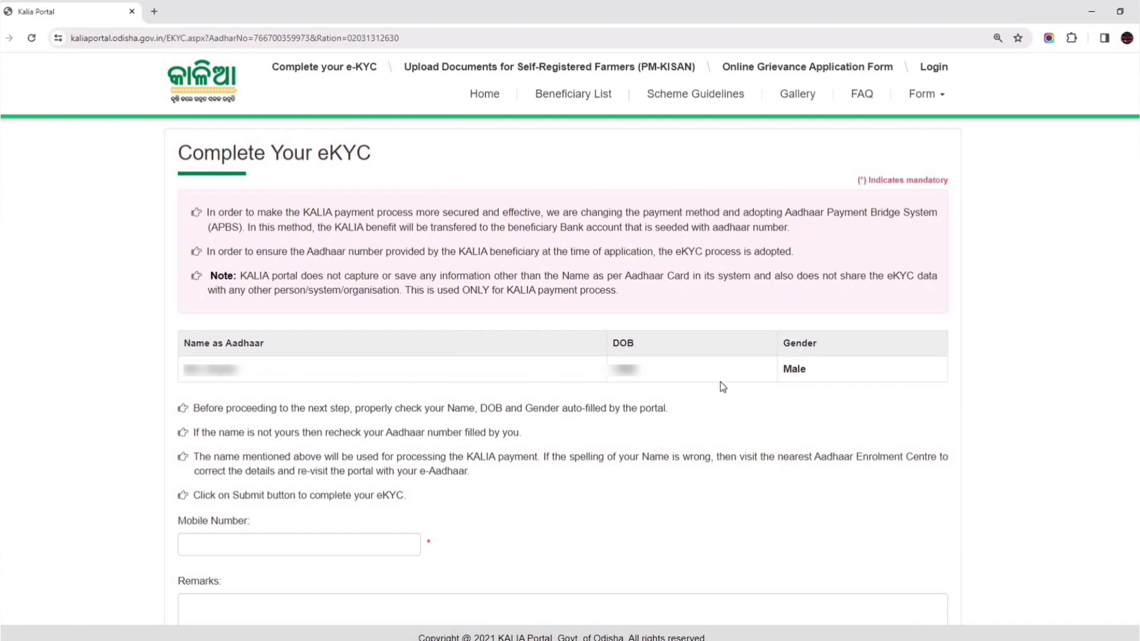
# Step: Enter the farmer's mobile number and submit the eKYC details
pyautogui.scroll(-2, 770, 389)
pyautogui.click(257, 456)
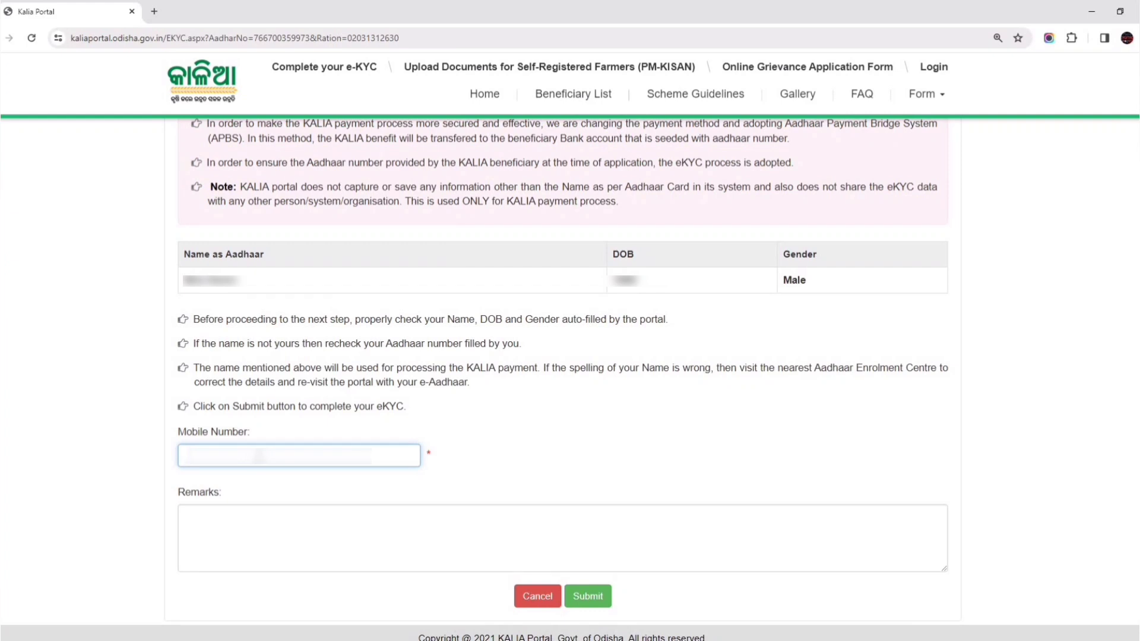
pyautogui.write('XXXXXXXXXX')
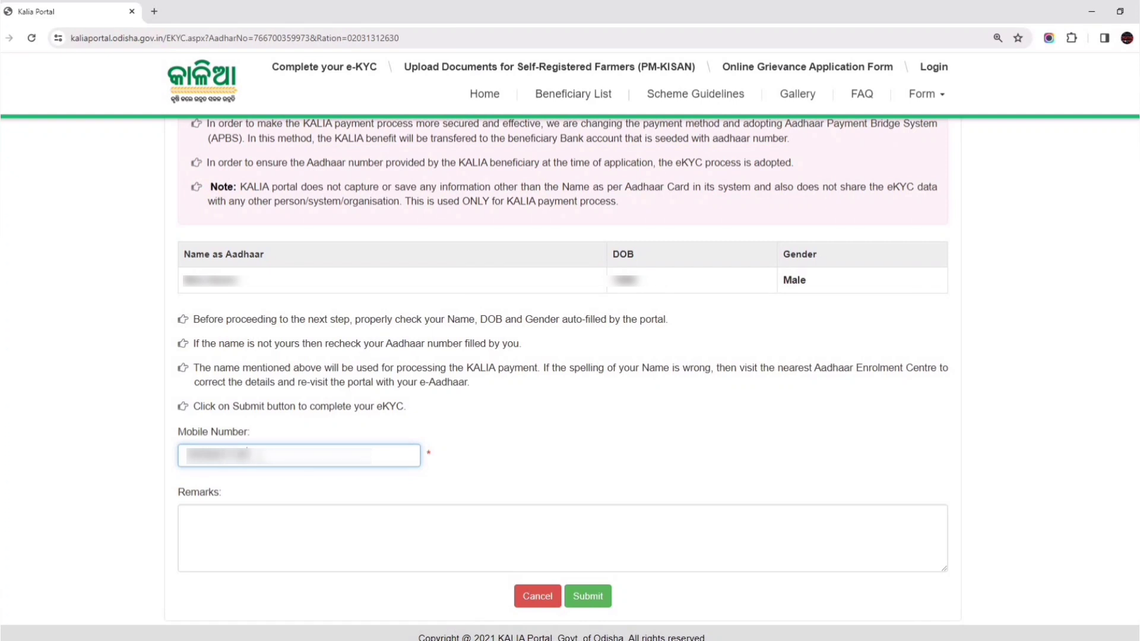
pyautogui.write('XX')
pyautogui.click(262, 535)
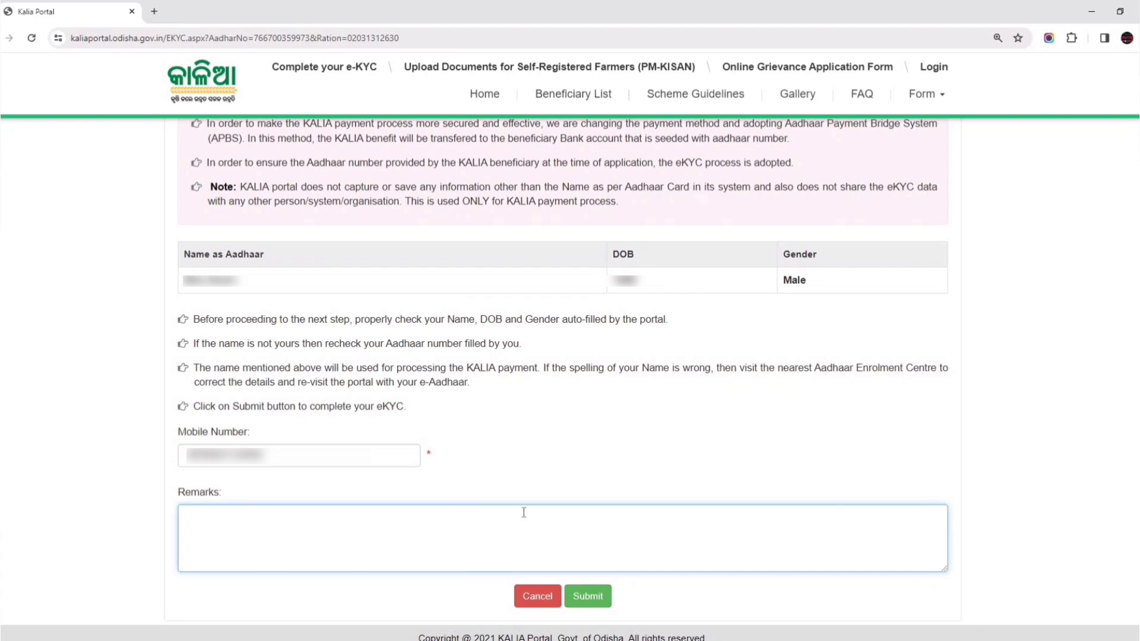
pyautogui.click(590, 597)
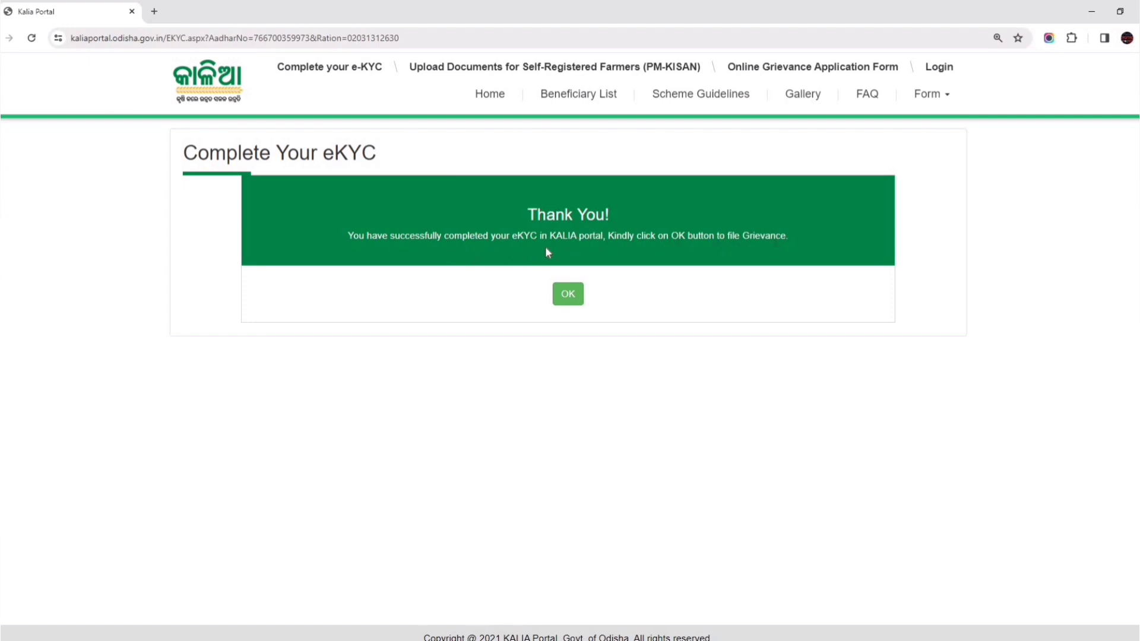
# Step: Continue from the eKYC confirmation and choose 'Installment not Received' as grievance category
pyautogui.click(569, 296)
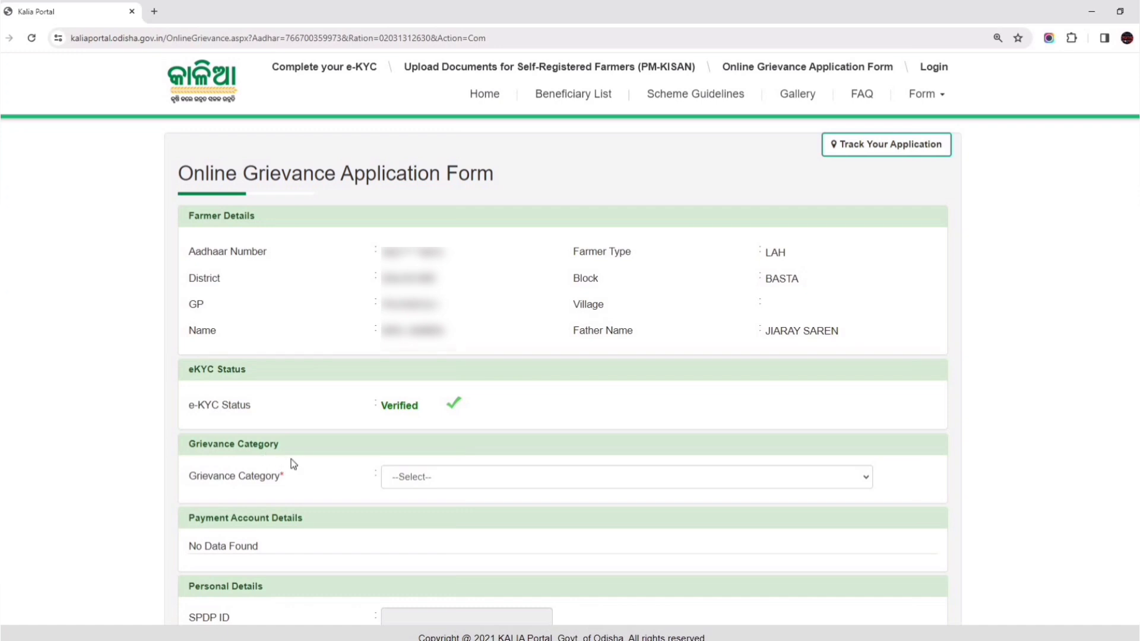
pyautogui.click(510, 478)
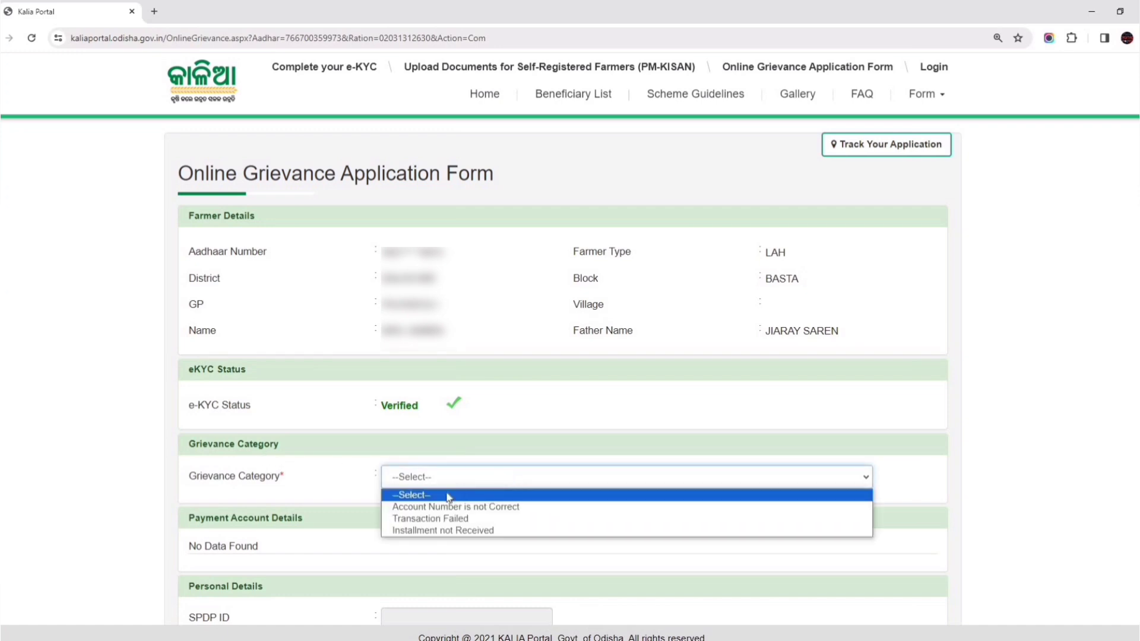
pyautogui.click(443, 532)
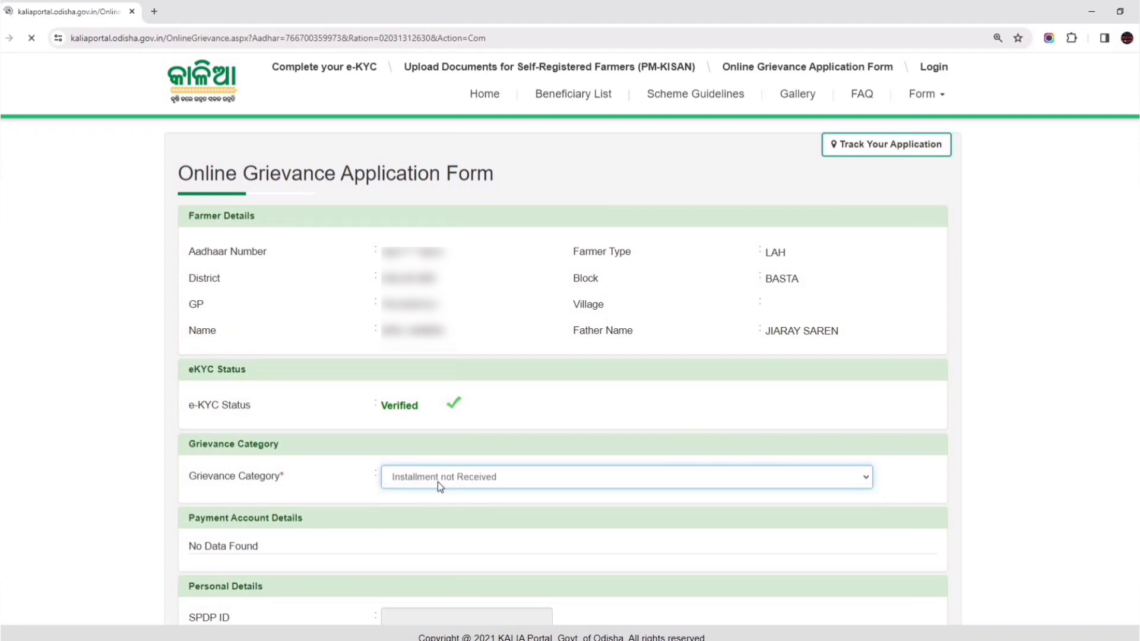
# Step: Set the marital status and fill in the spouse's and mother's names
pyautogui.scroll(-6, 544, 442)
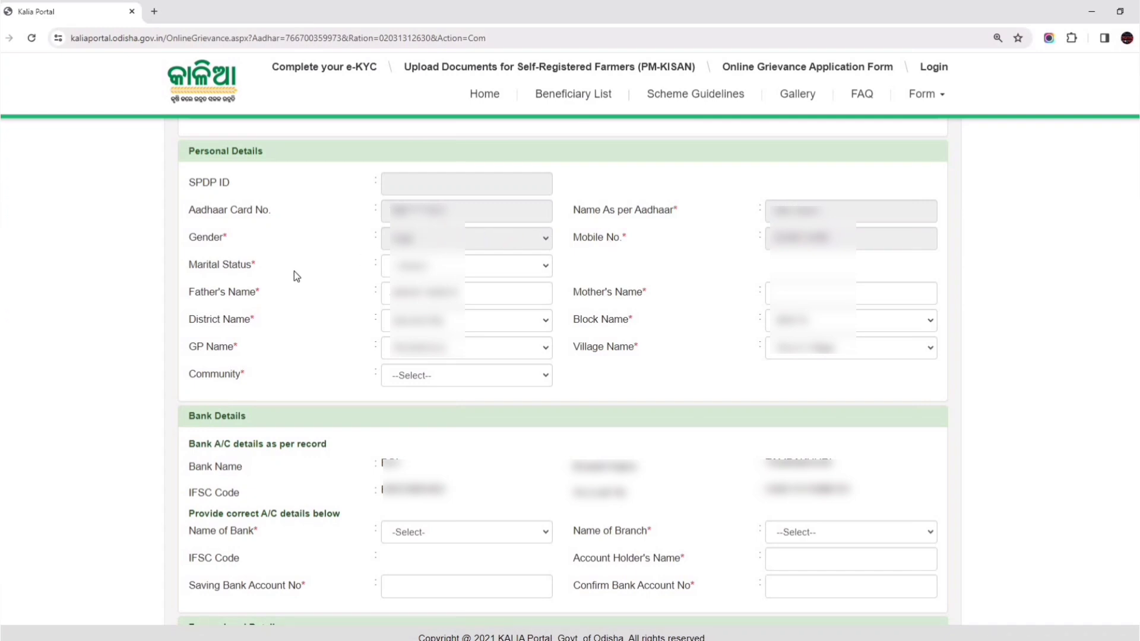
pyautogui.click(451, 267)
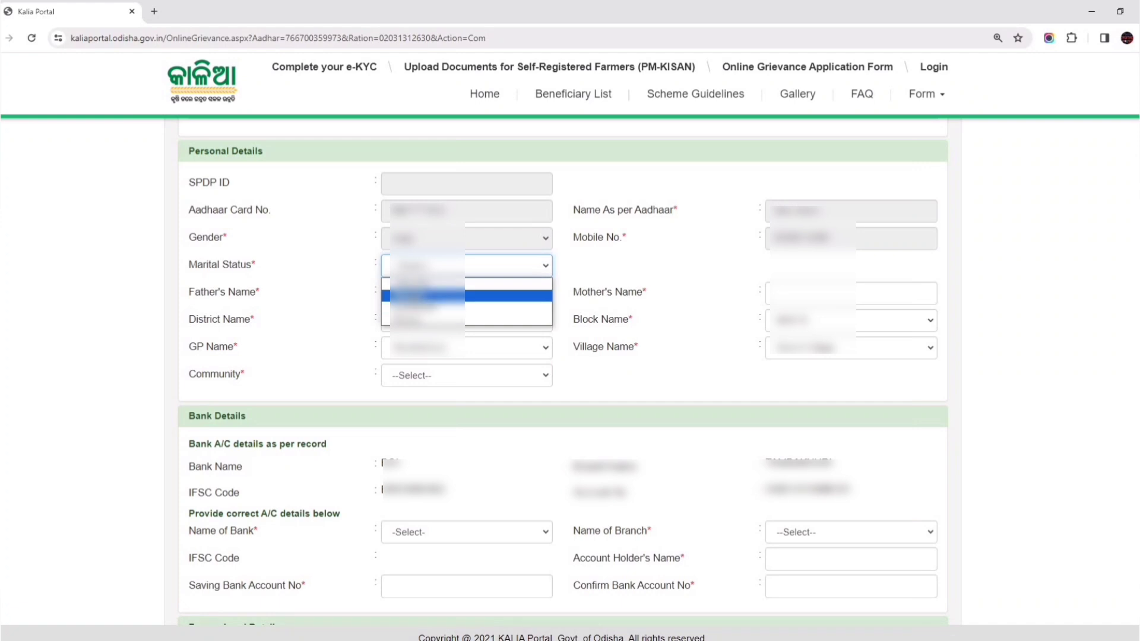
pyautogui.click(451, 295)
pyautogui.click(809, 268)
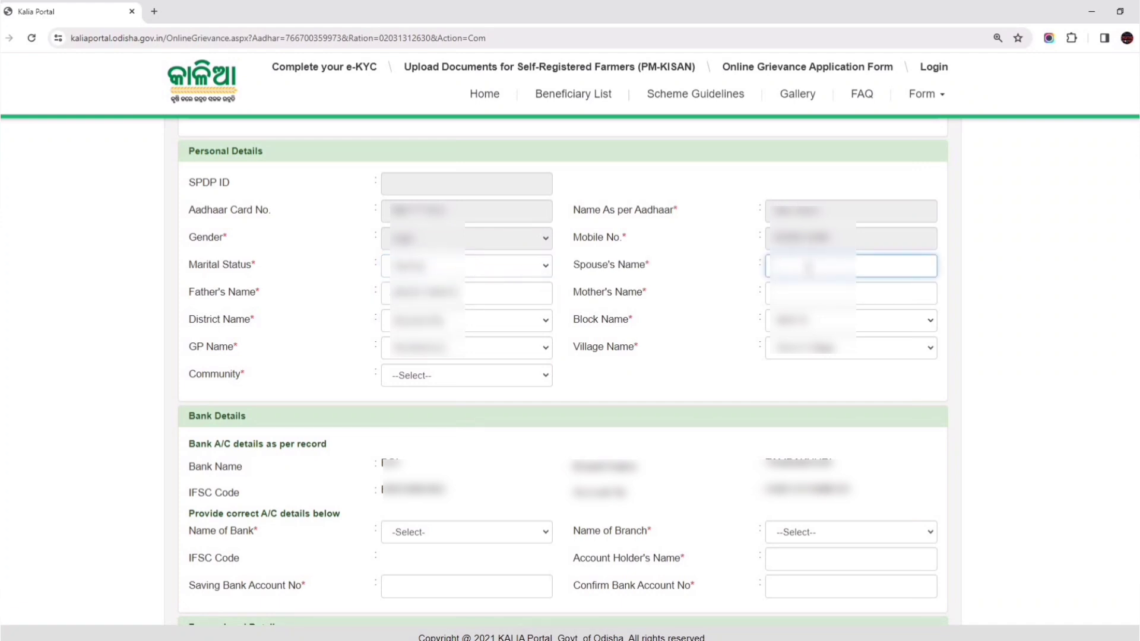
pyautogui.write('......')
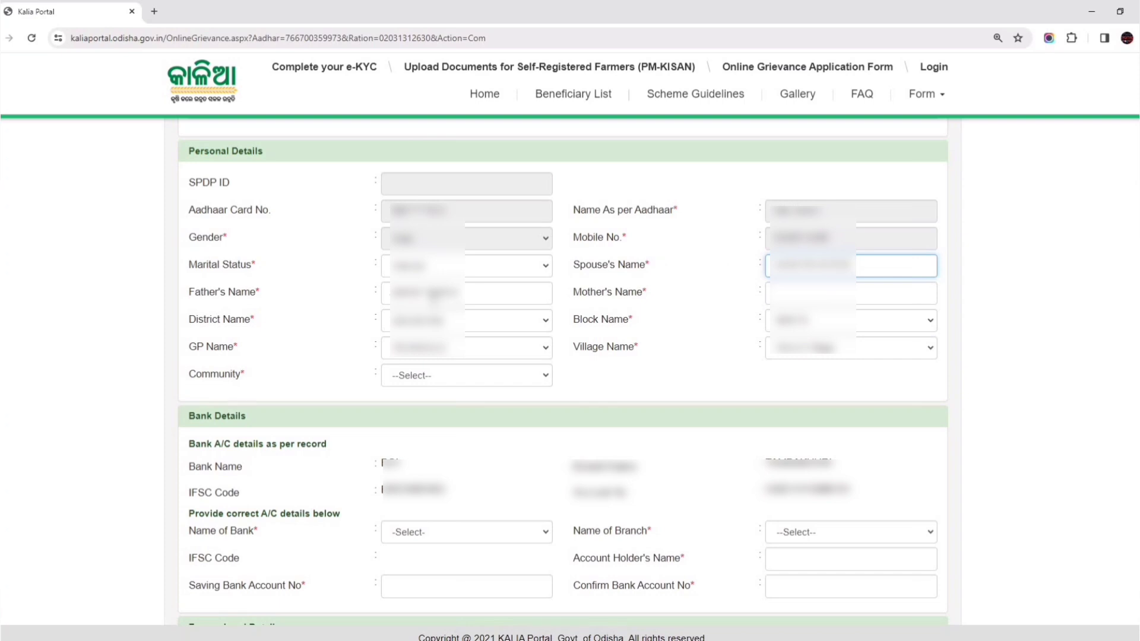
pyautogui.click(466, 293)
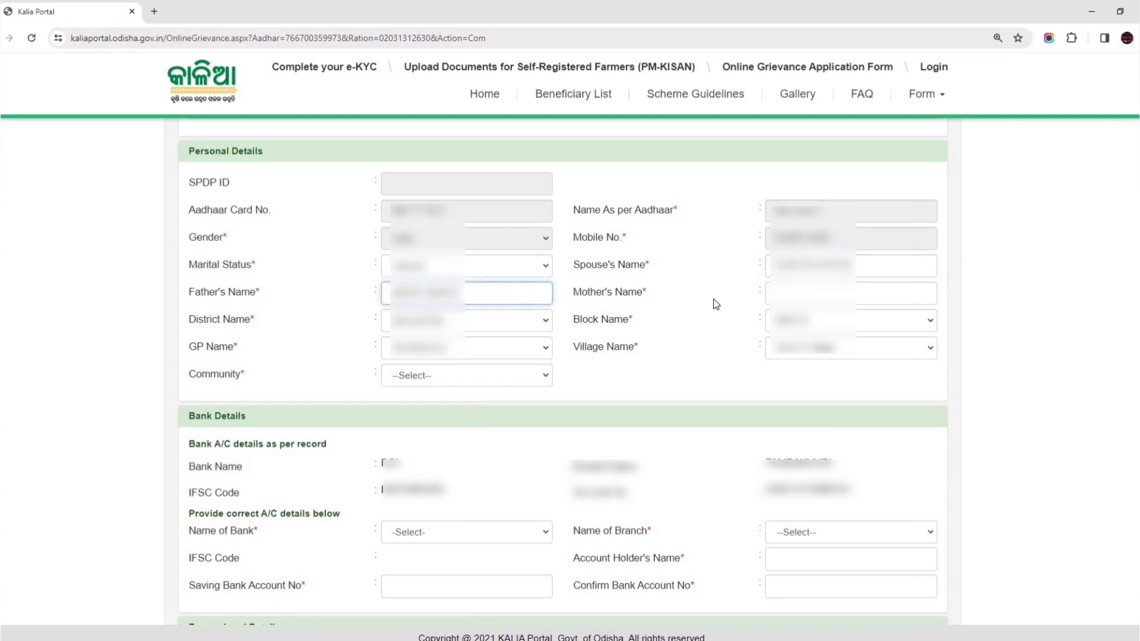
pyautogui.click(797, 296)
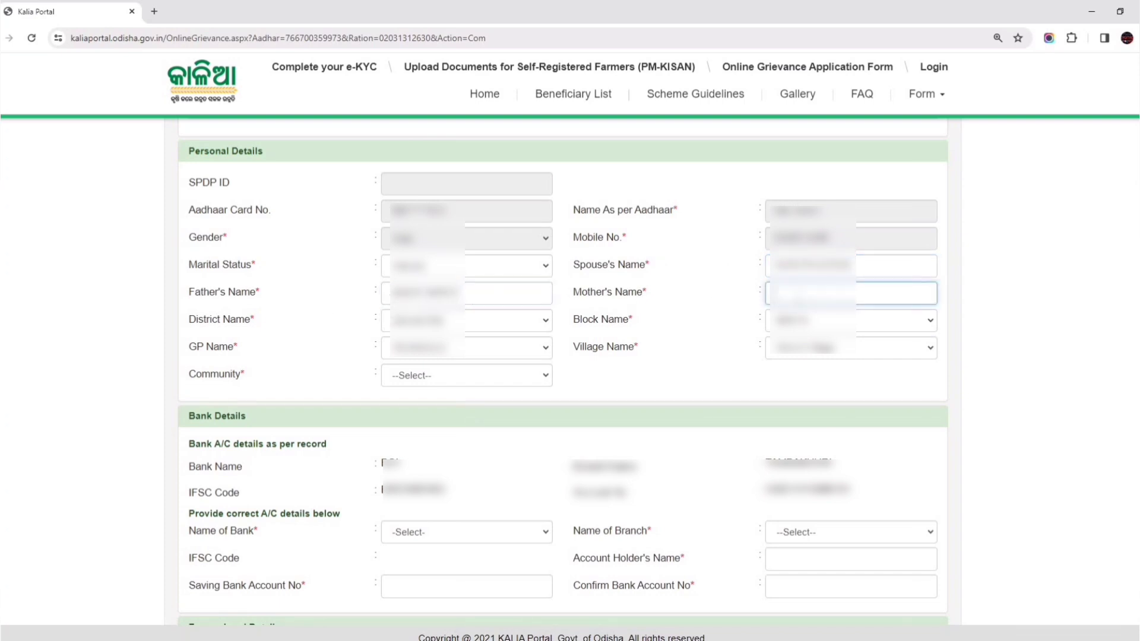
pyautogui.write('......')
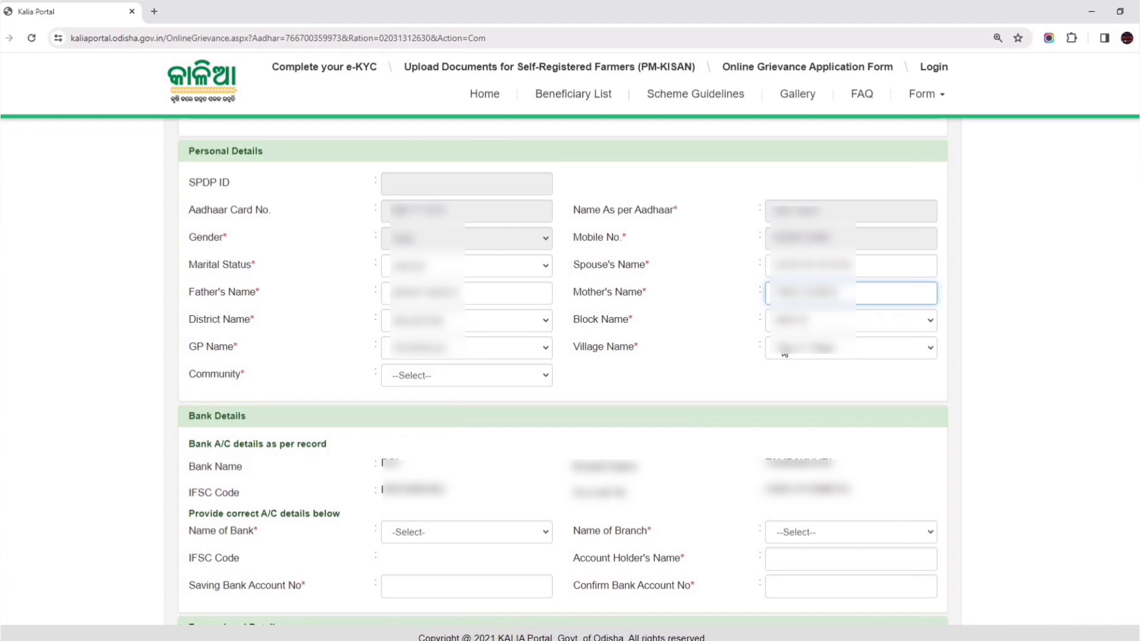
# Step: Choose the farmer's village and set Community to ST
pyautogui.click(822, 353)
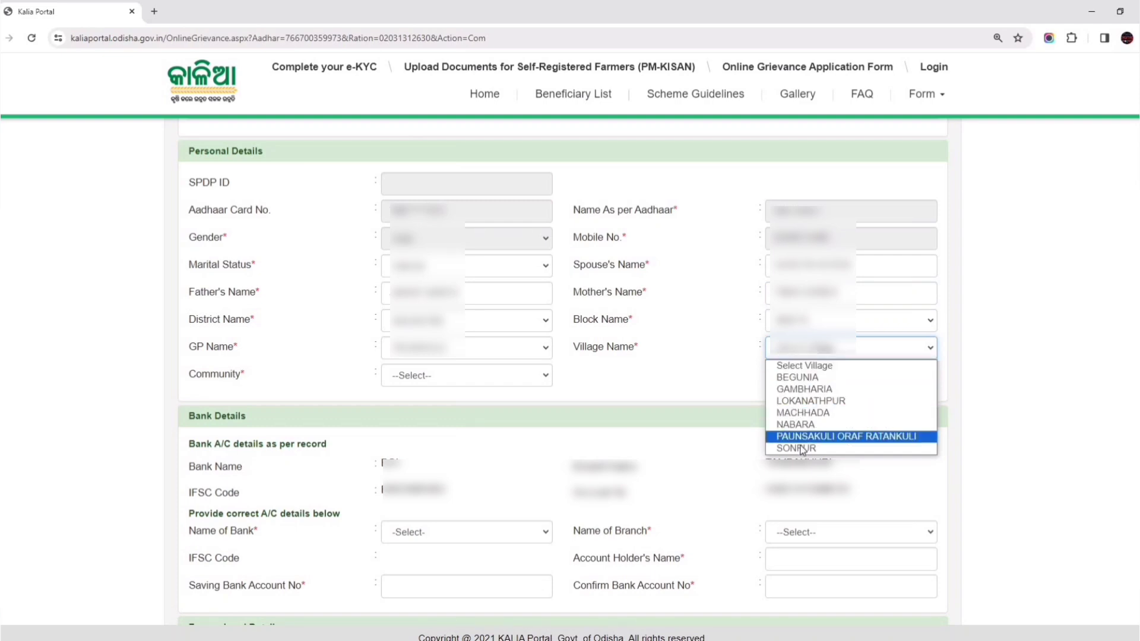
pyautogui.click(798, 423)
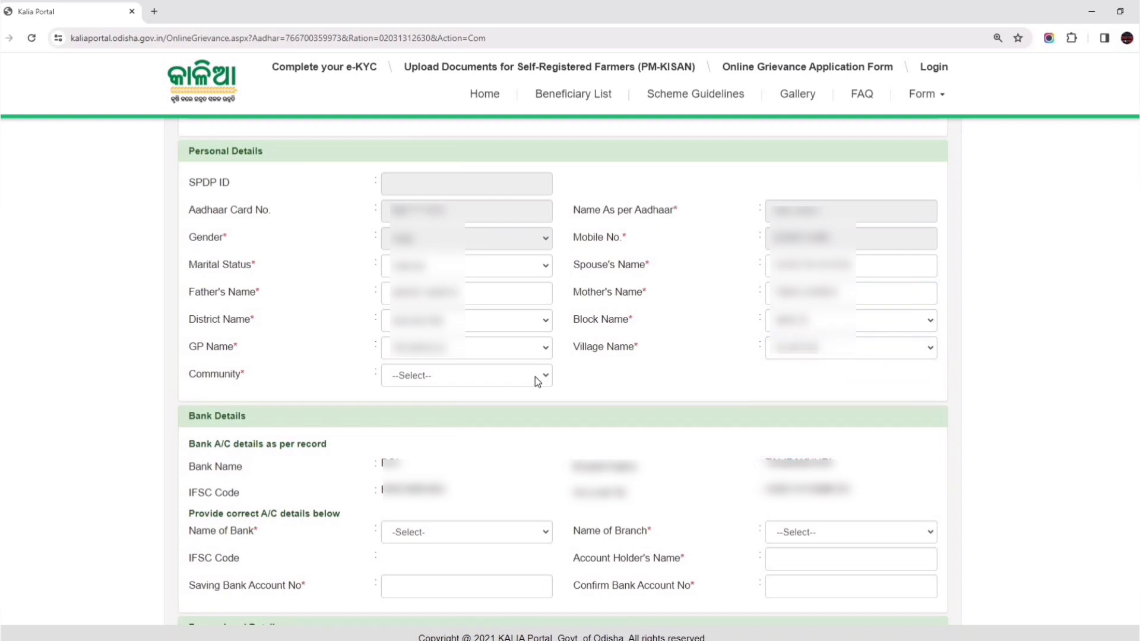
pyautogui.click(419, 380)
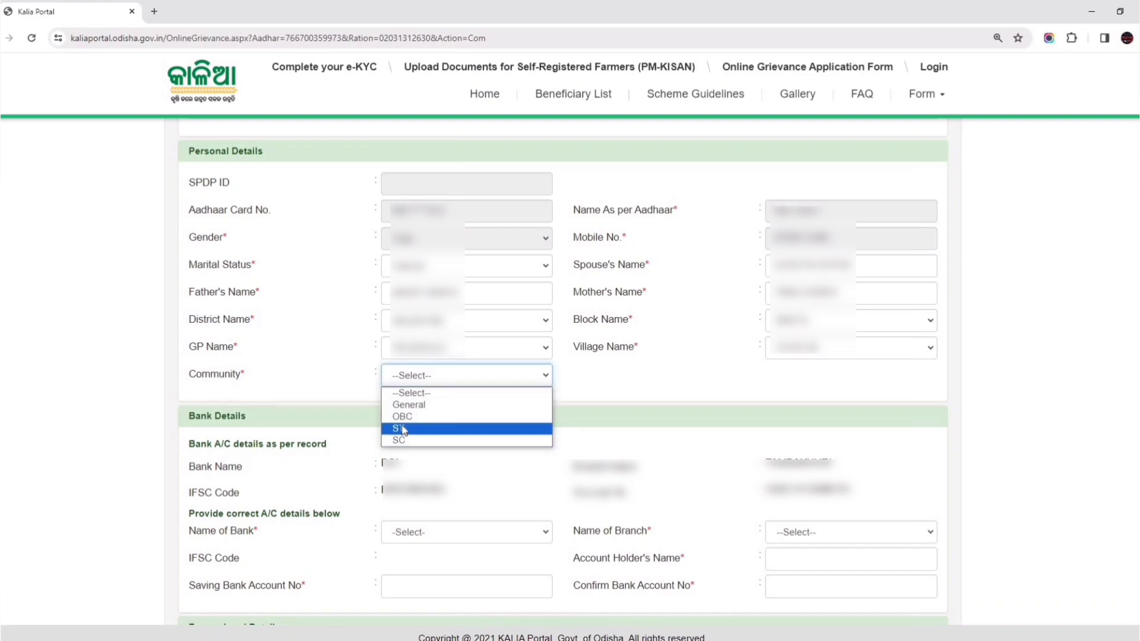
pyautogui.click(451, 428)
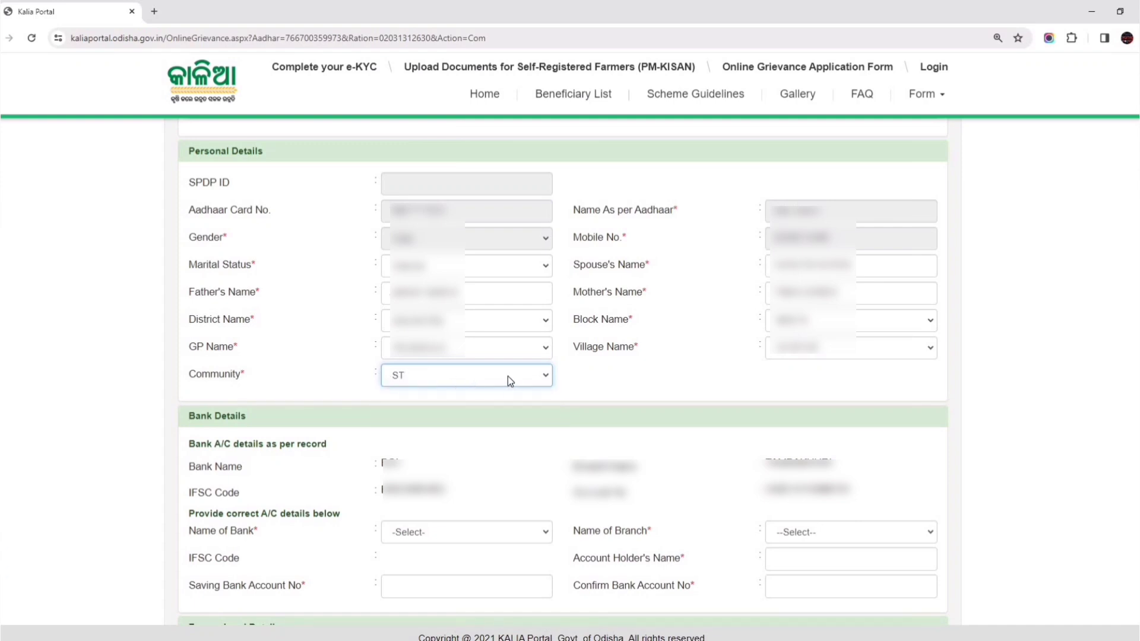
# Step: Select BANK OF INDIA as the bank and TAMBAKHURI as the branch
pyautogui.scroll(-4, 265, 423)
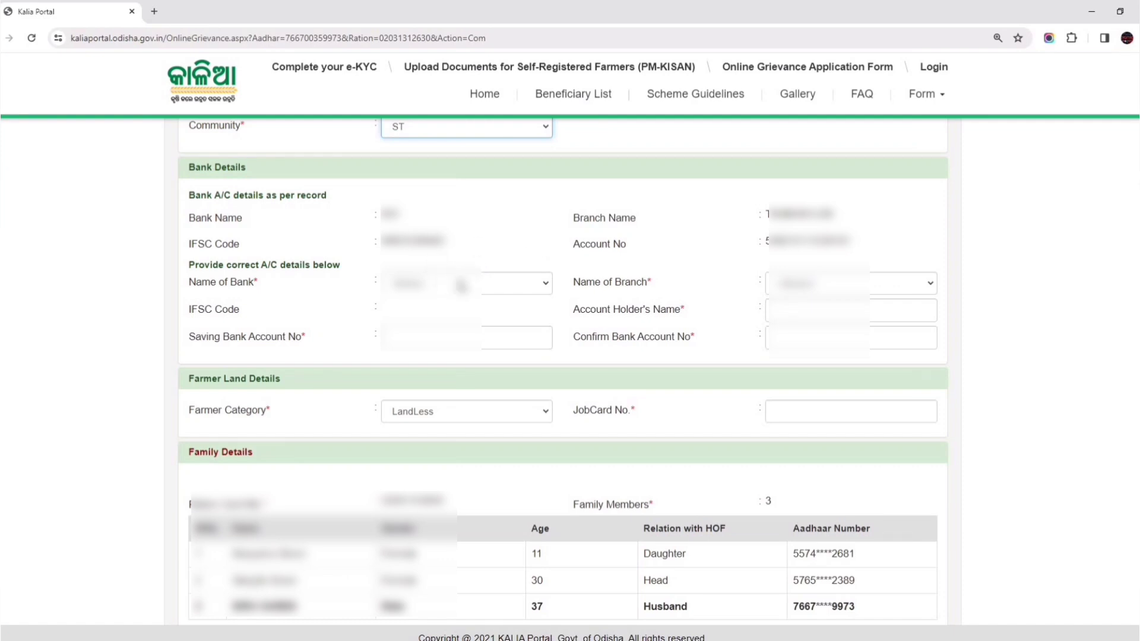
pyautogui.click(430, 283)
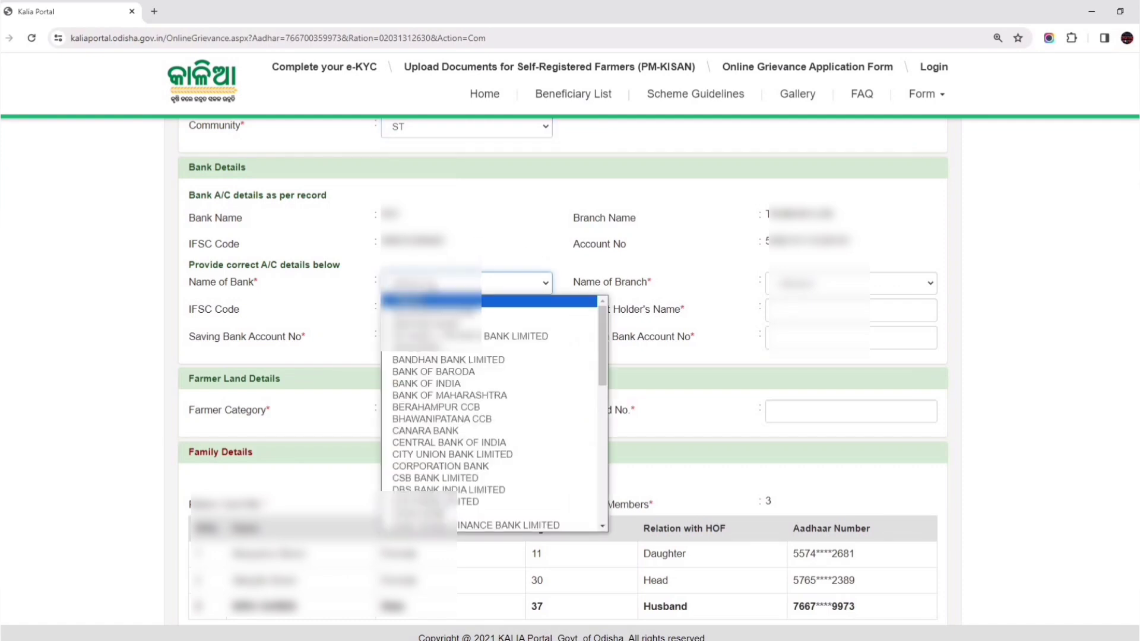
pyautogui.press('b')
pyautogui.press('b')
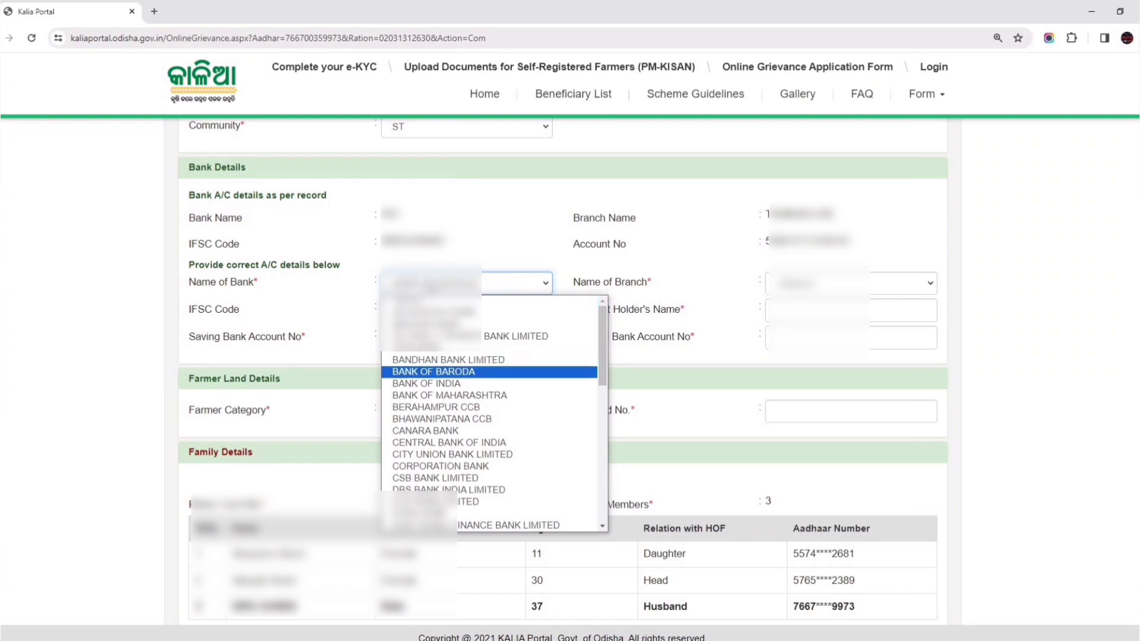
pyautogui.press('b')
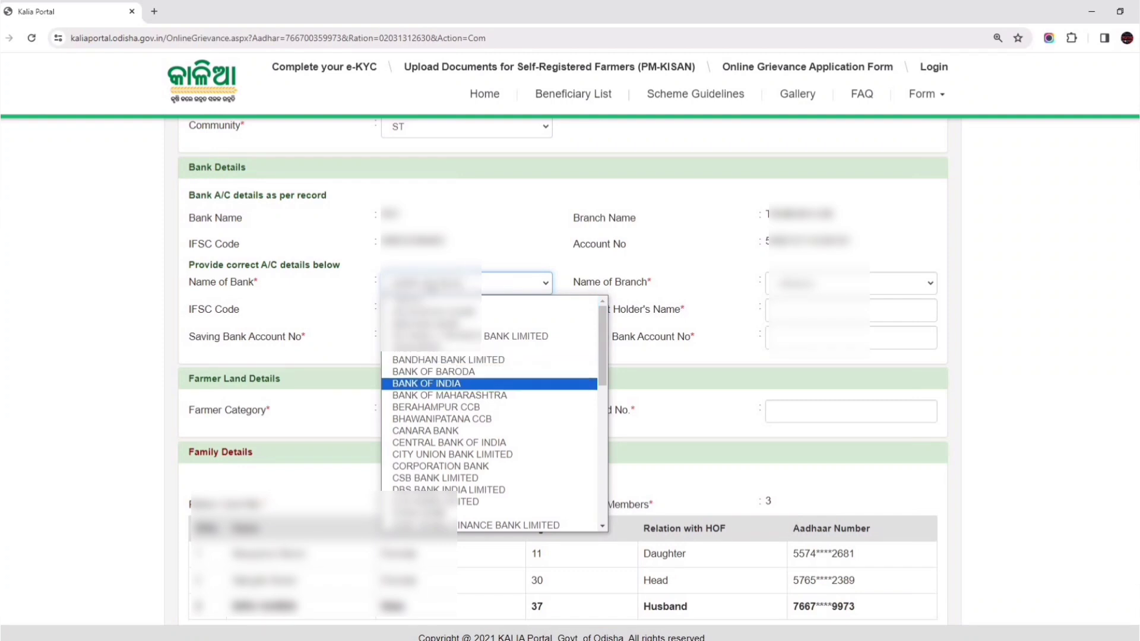
pyautogui.press('Return')
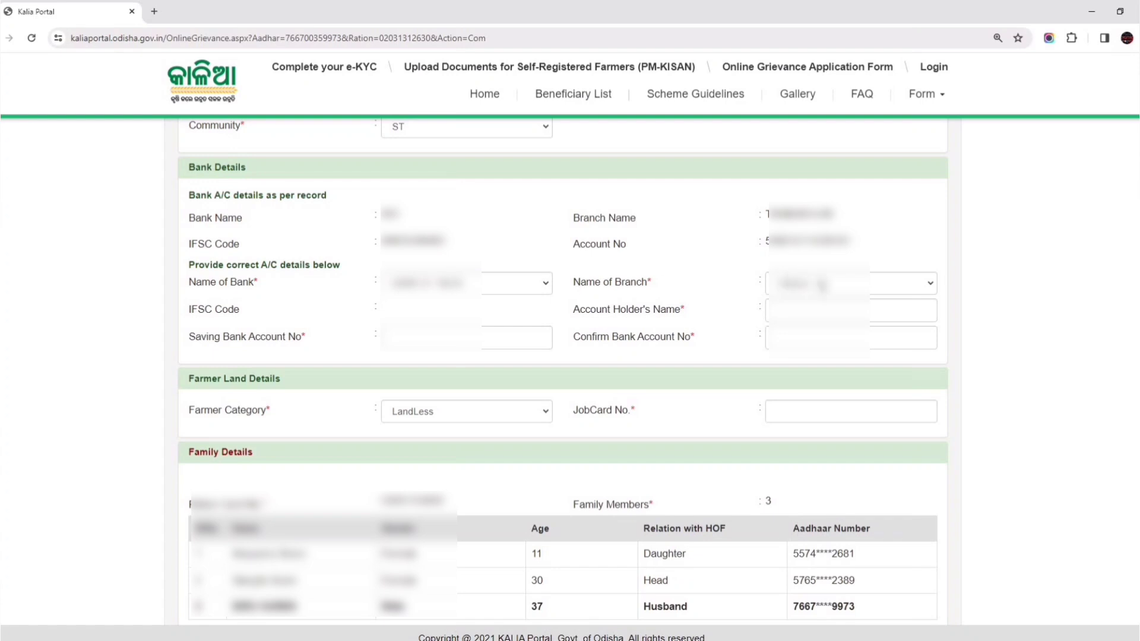
pyautogui.click(822, 284)
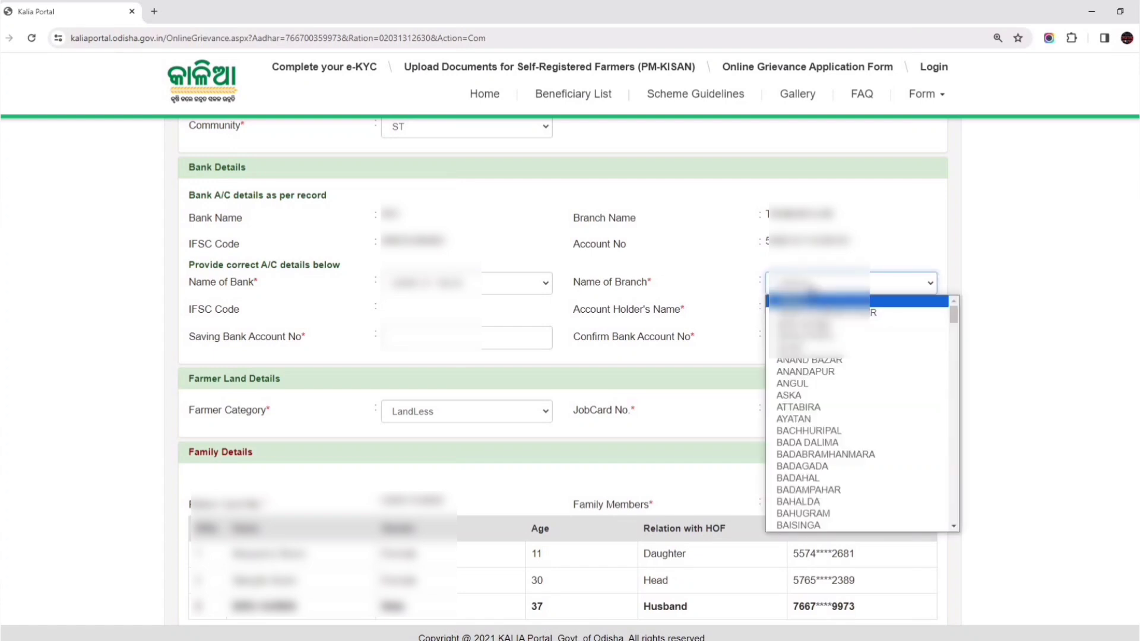
pyautogui.write('tamb')
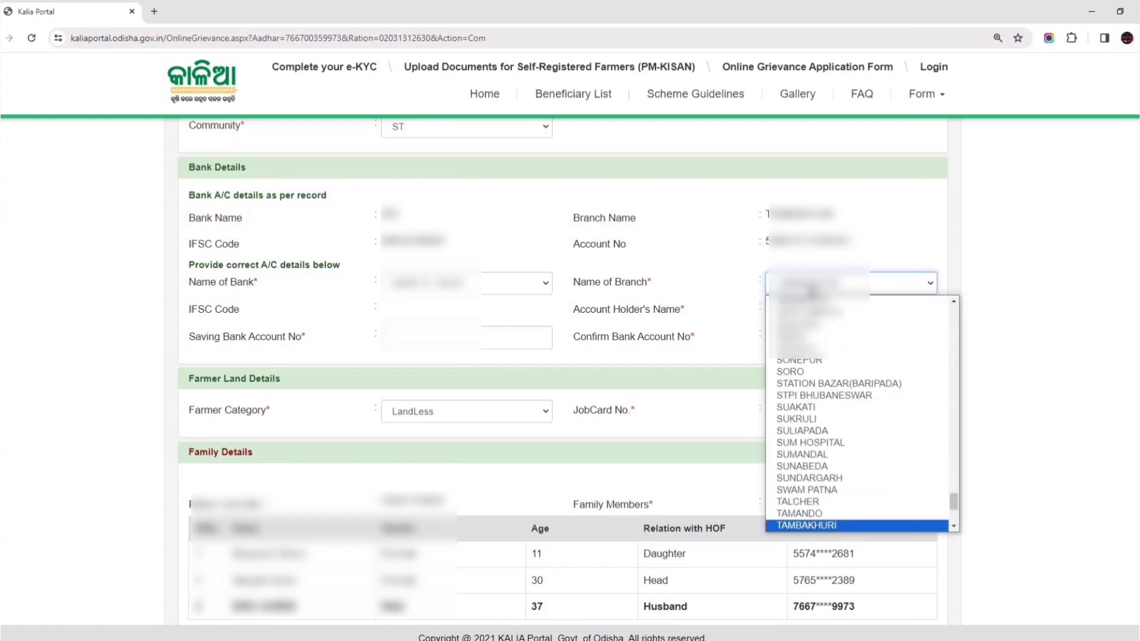
pyautogui.press('Return')
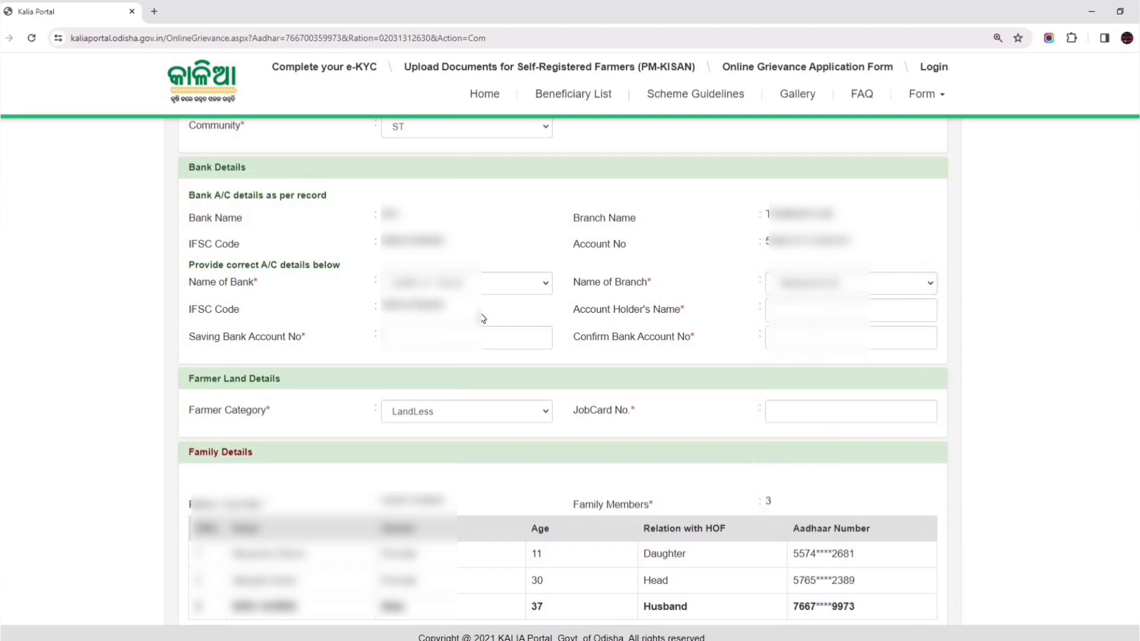
# Step: Enter the account holder's name, the savings account number, and confirm the account number
pyautogui.click(811, 314)
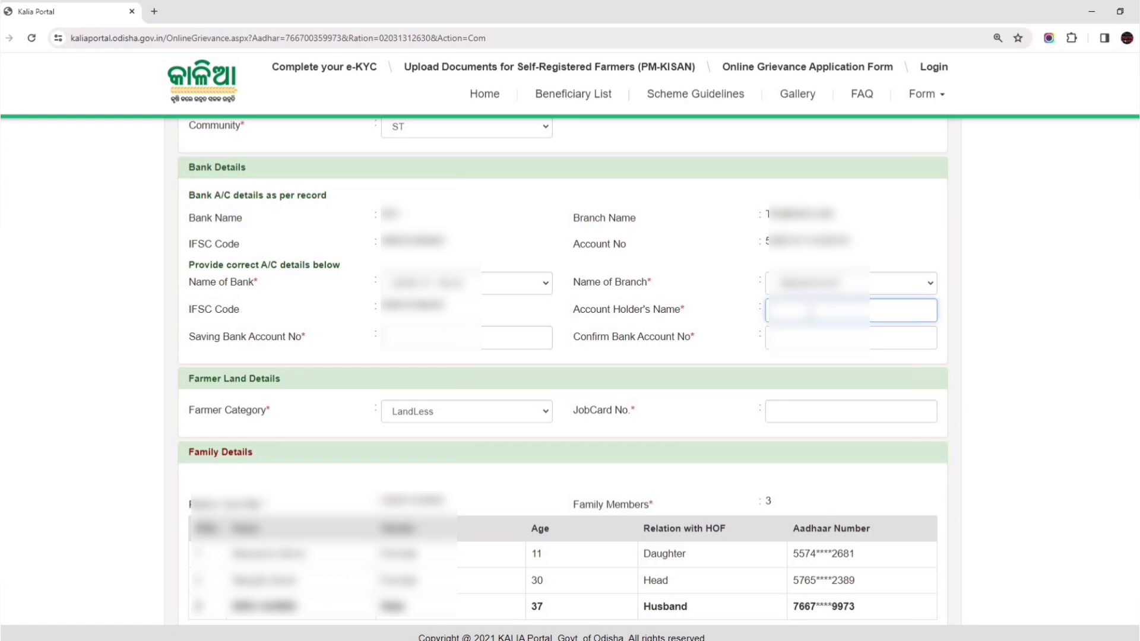
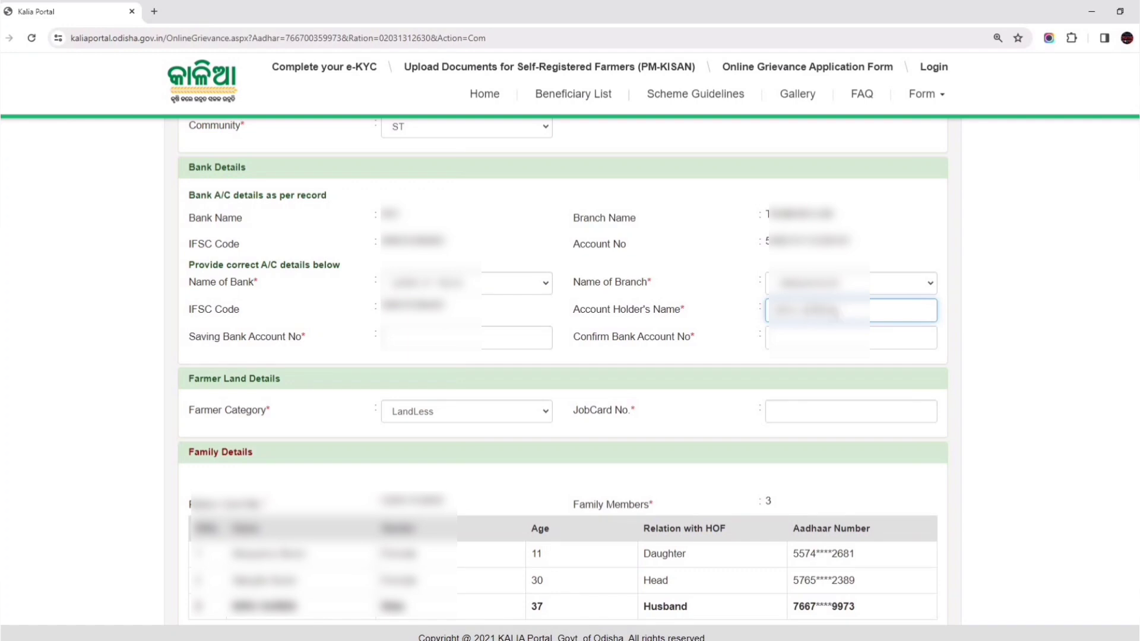
pyautogui.click(497, 341)
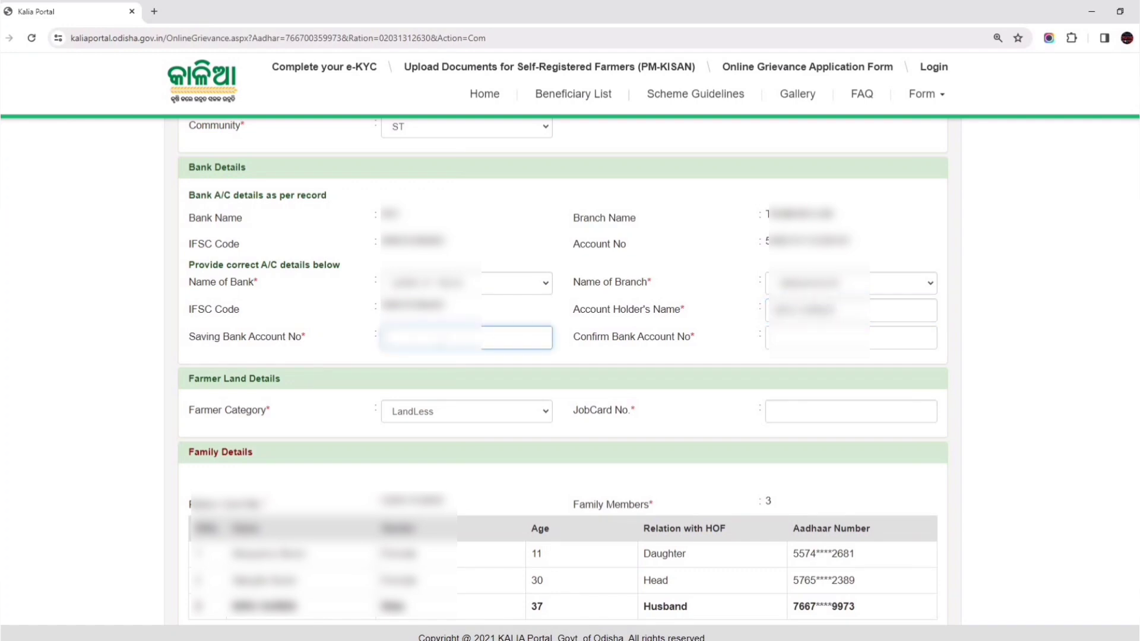
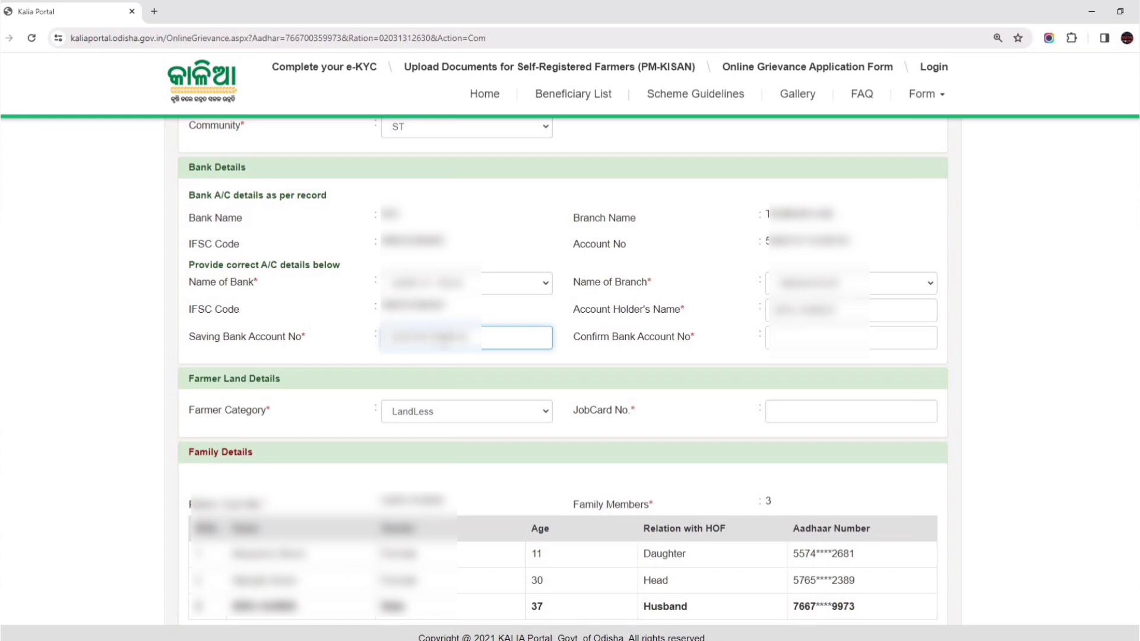
pyautogui.click(789, 331)
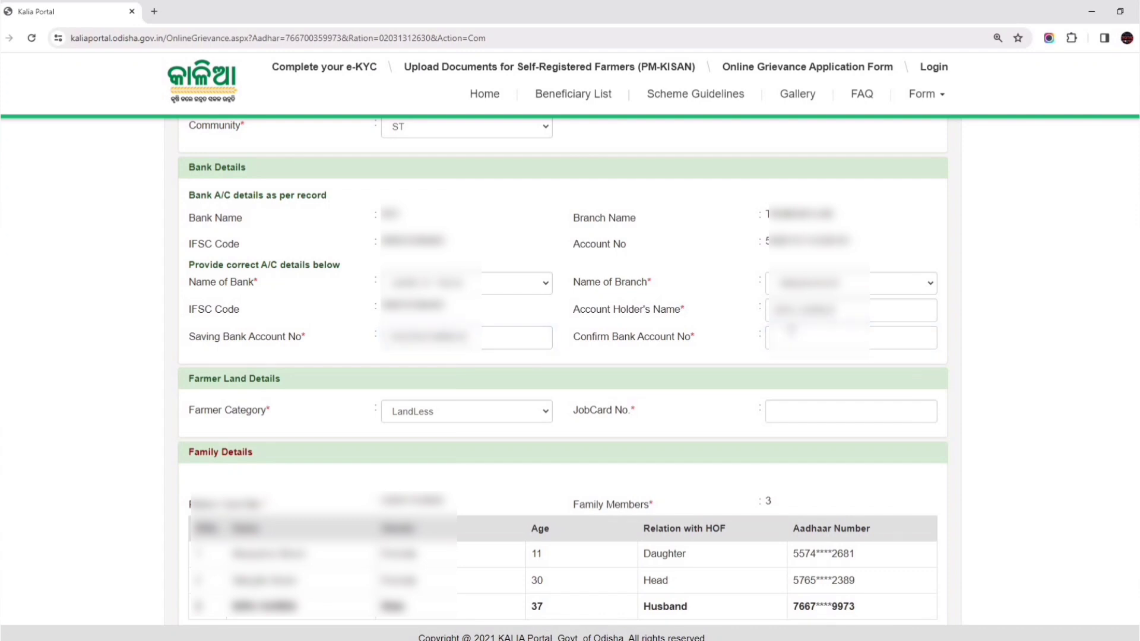
pyautogui.click(791, 333)
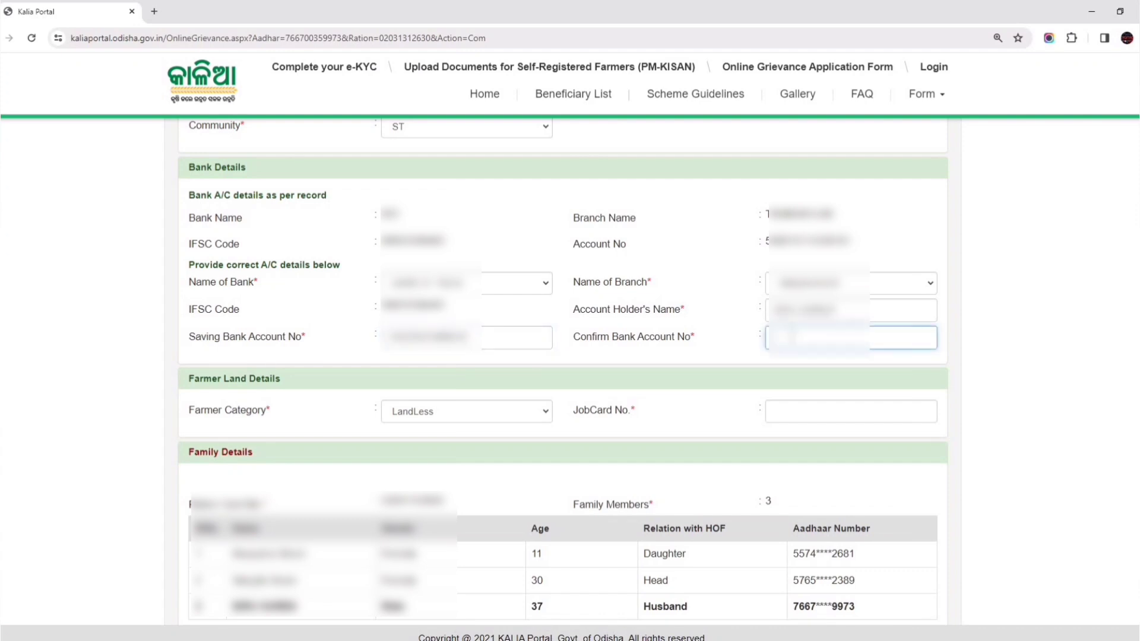
pyautogui.write('**************')
pyautogui.click(796, 355)
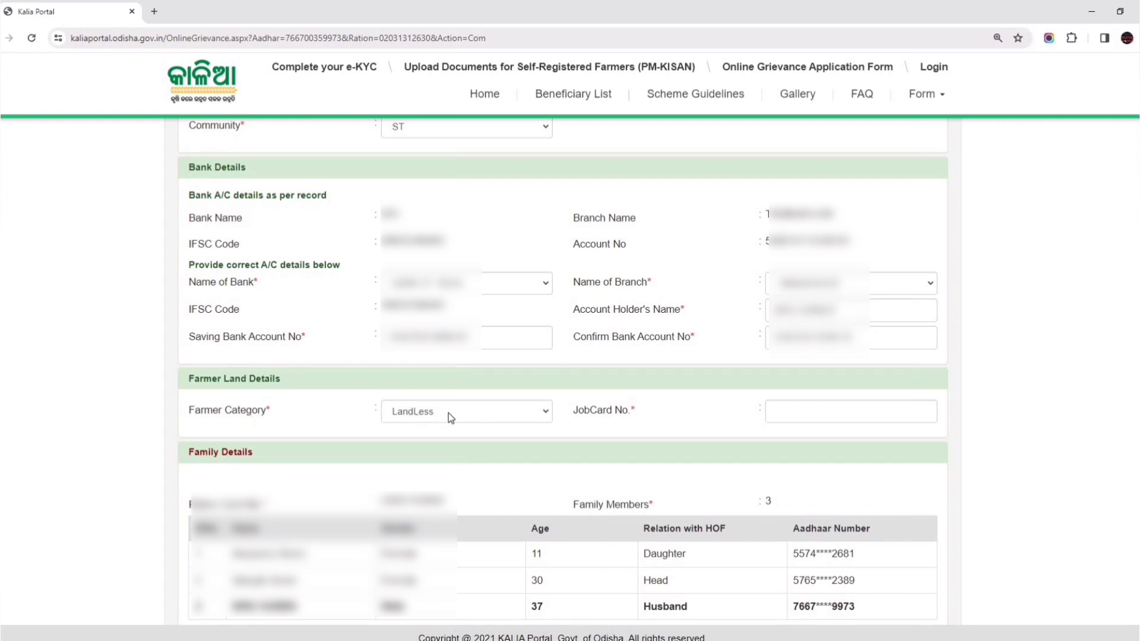
pyautogui.click(814, 414)
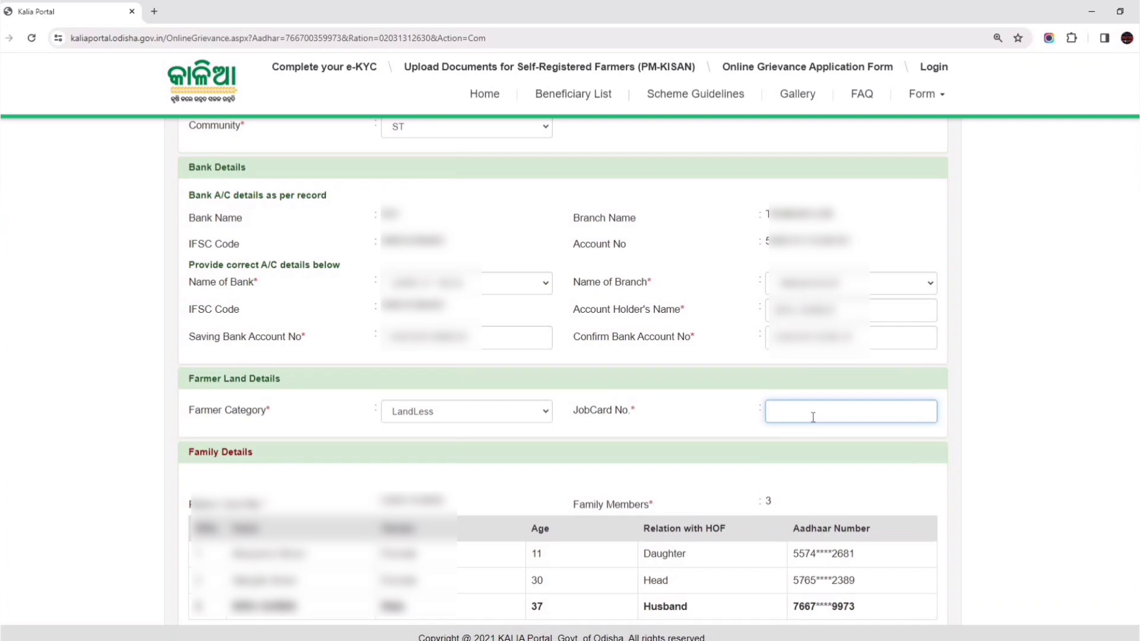
pyautogui.click(429, 416)
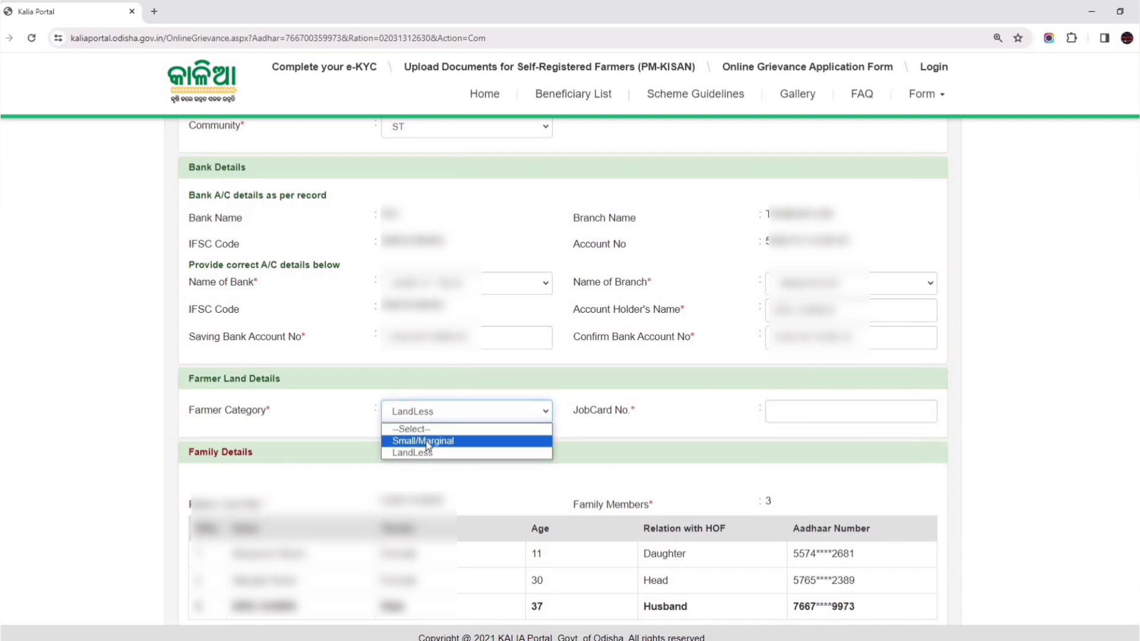
pyautogui.click(426, 442)
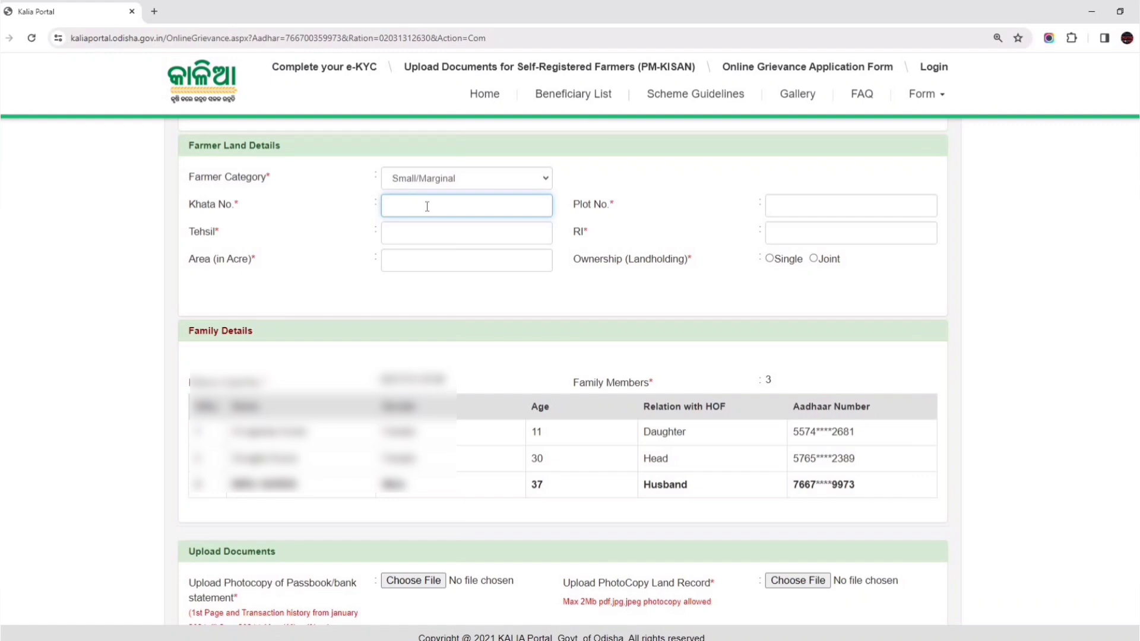
pyautogui.write('211/38')
pyautogui.click(799, 205)
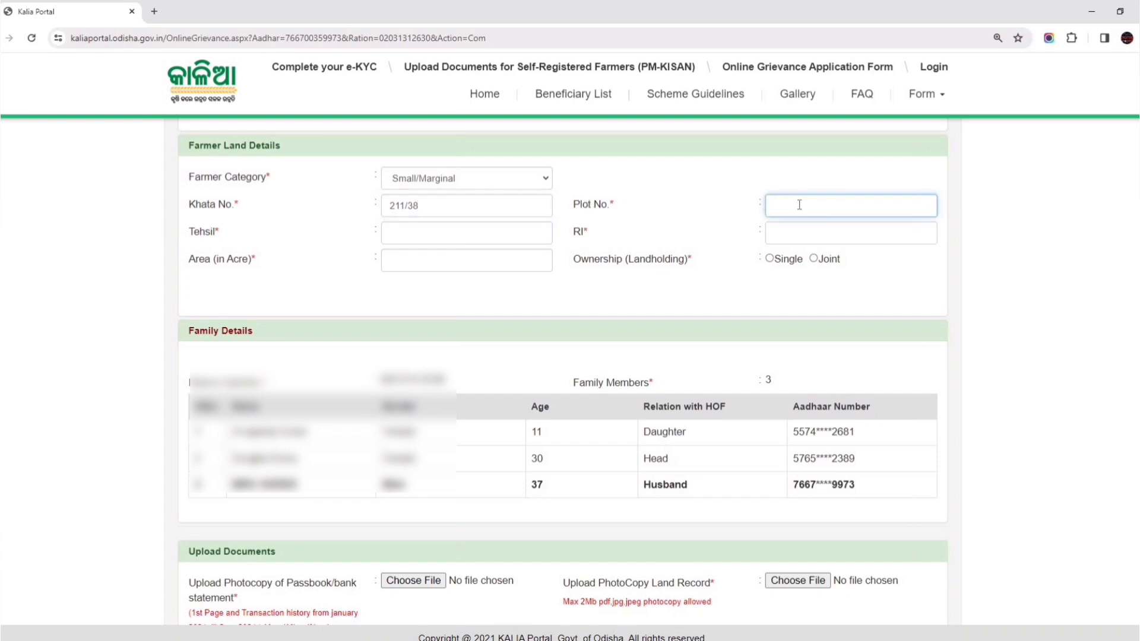
pyautogui.write('11')
pyautogui.click(793, 233)
pyautogui.write('GUDIKHAL')
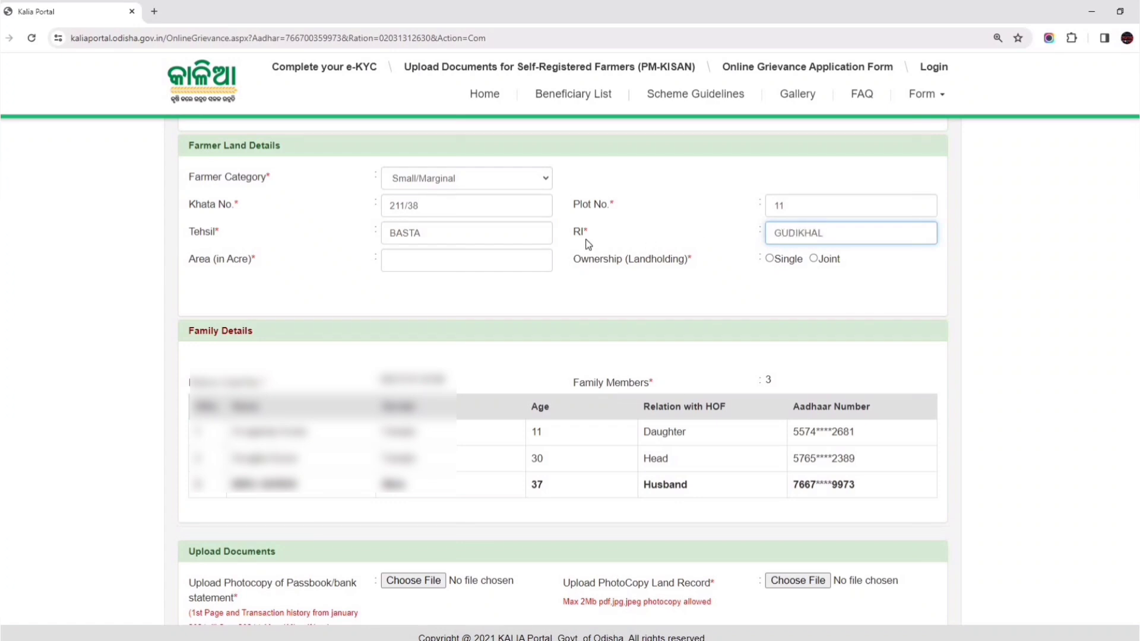
pyautogui.click(474, 259)
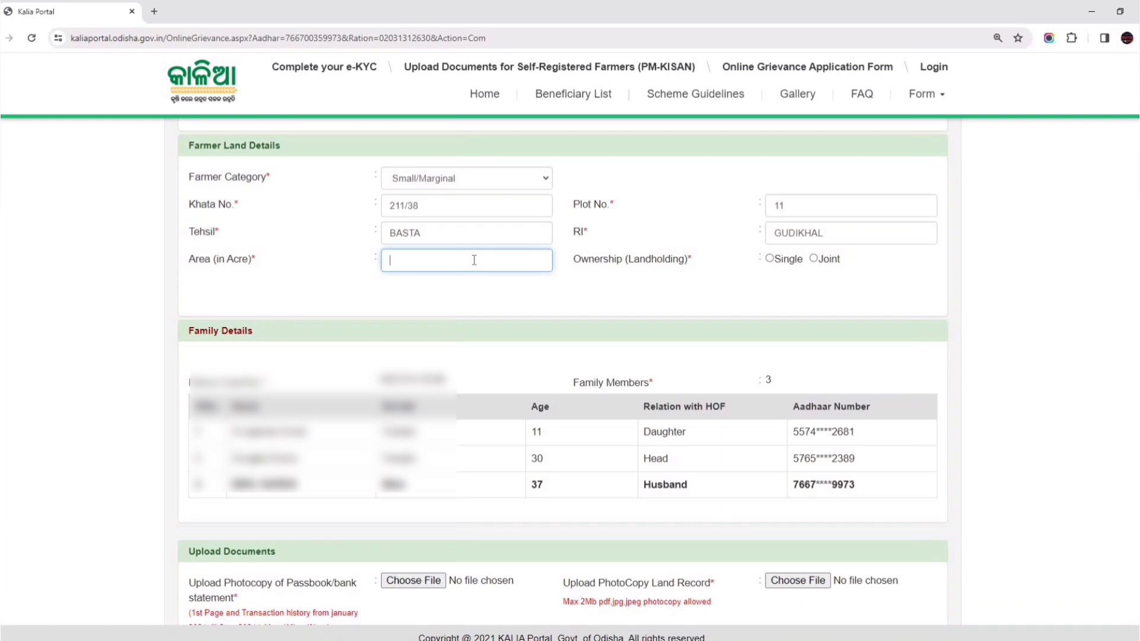
pyautogui.write('1.17')
pyautogui.click(770, 259)
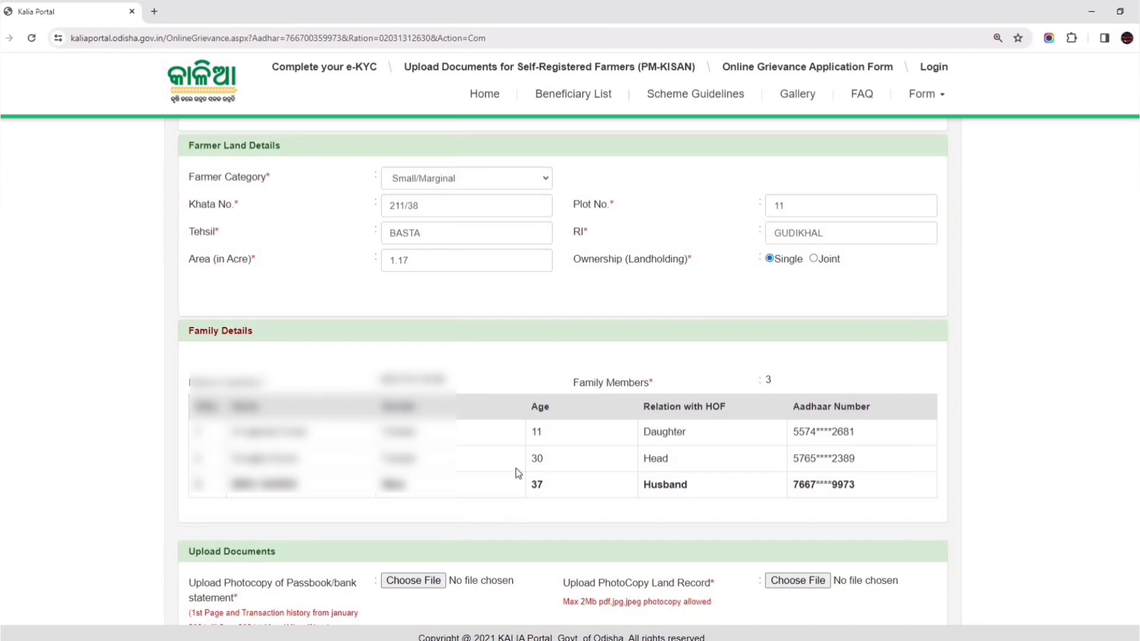
# Step: Attach the BANK PASBOOK and ROR PDFs, then submit the grievance application
pyautogui.scroll(-3, 526, 466)
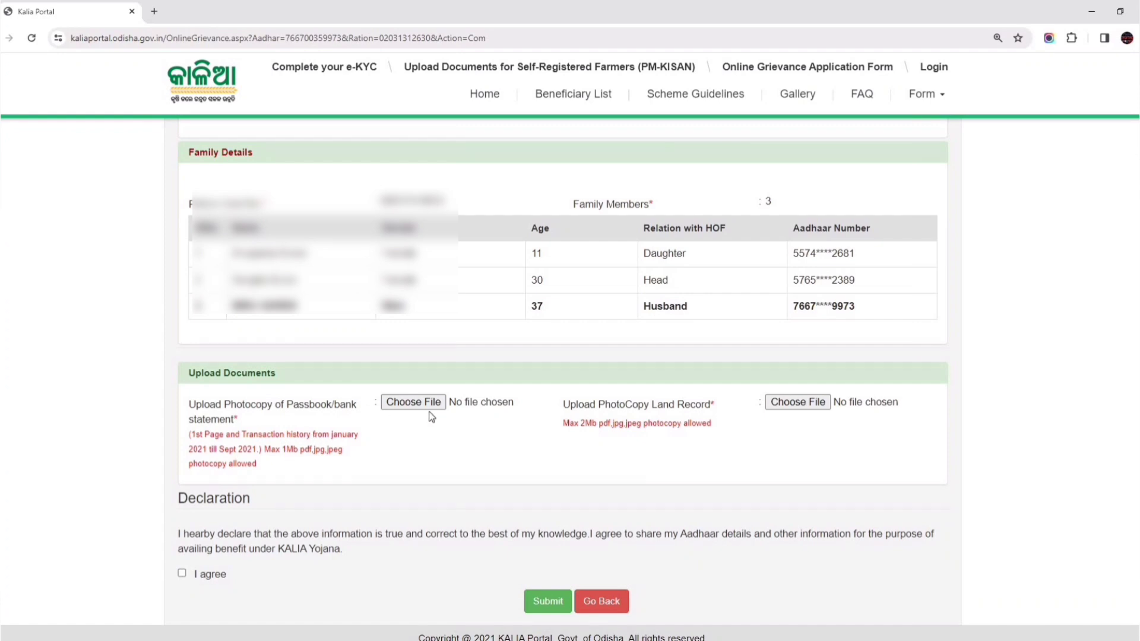
pyautogui.click(413, 404)
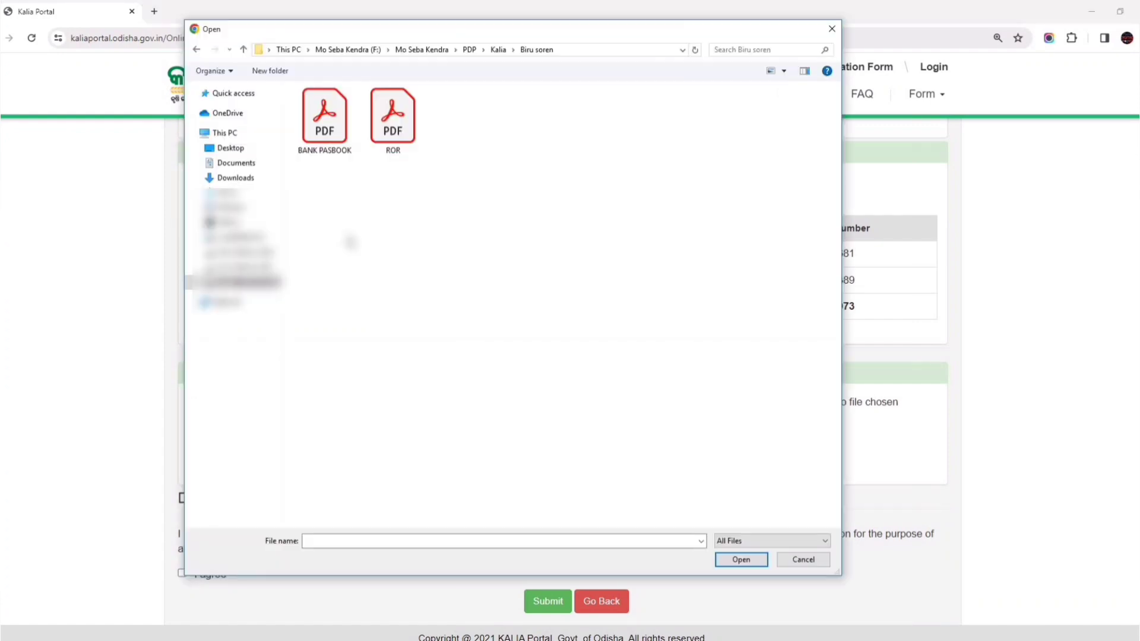
pyautogui.doubleClick(323, 121)
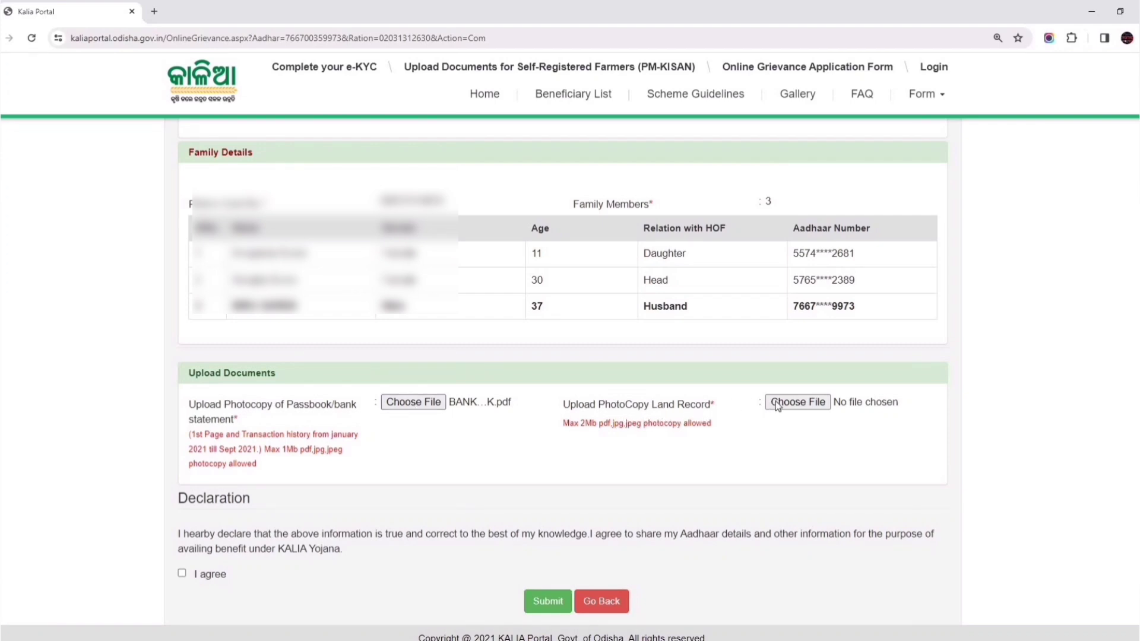
pyautogui.click(797, 403)
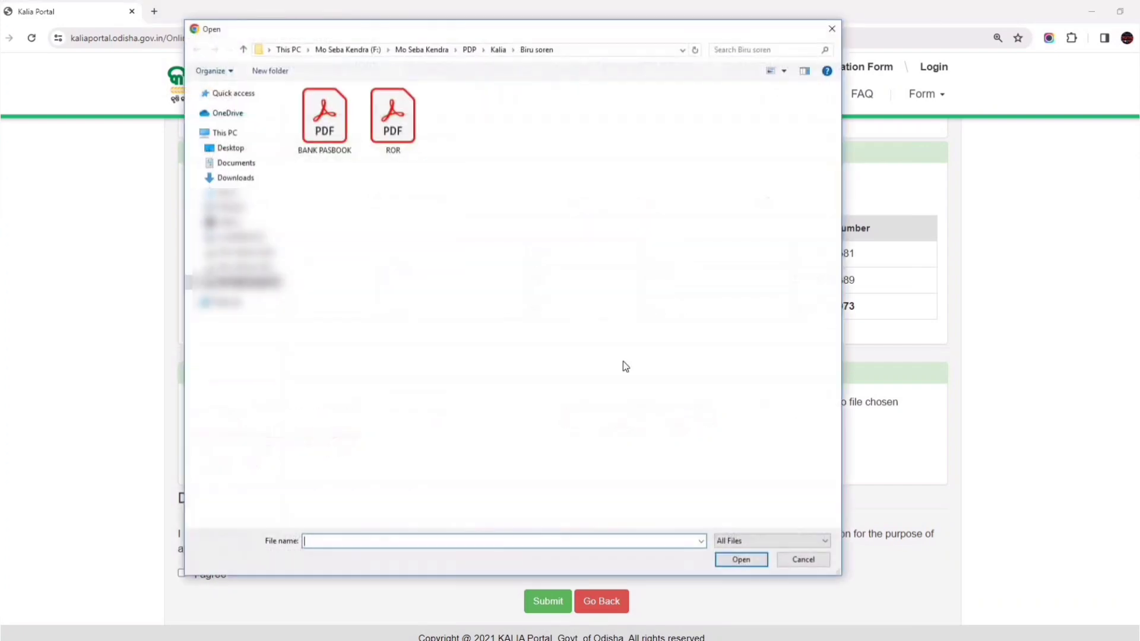
pyautogui.doubleClick(393, 119)
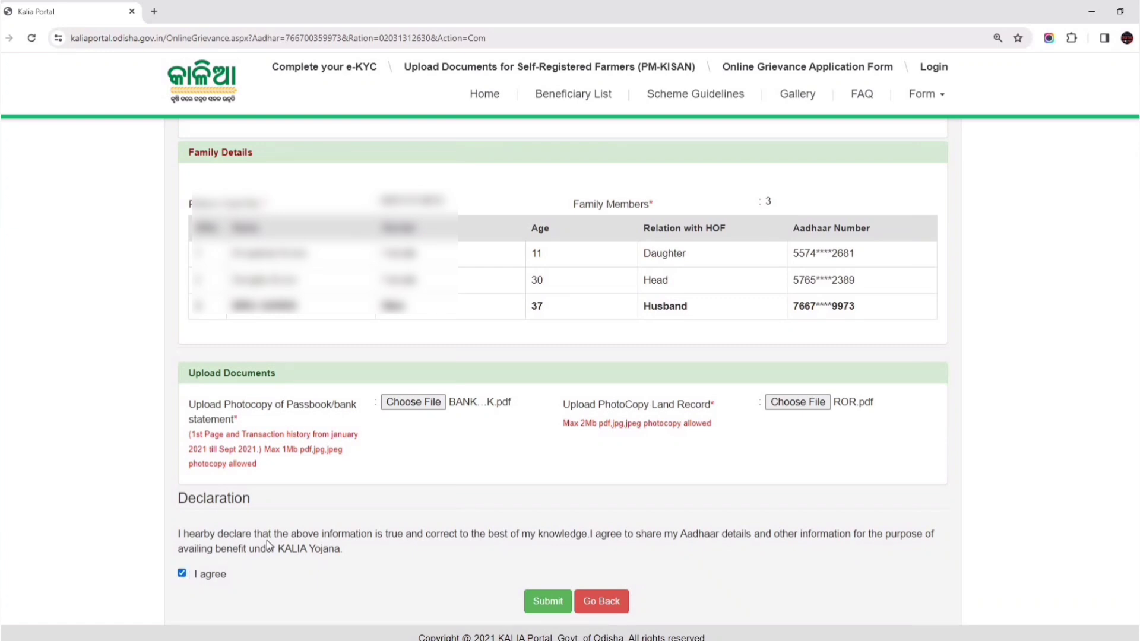
pyautogui.click(547, 603)
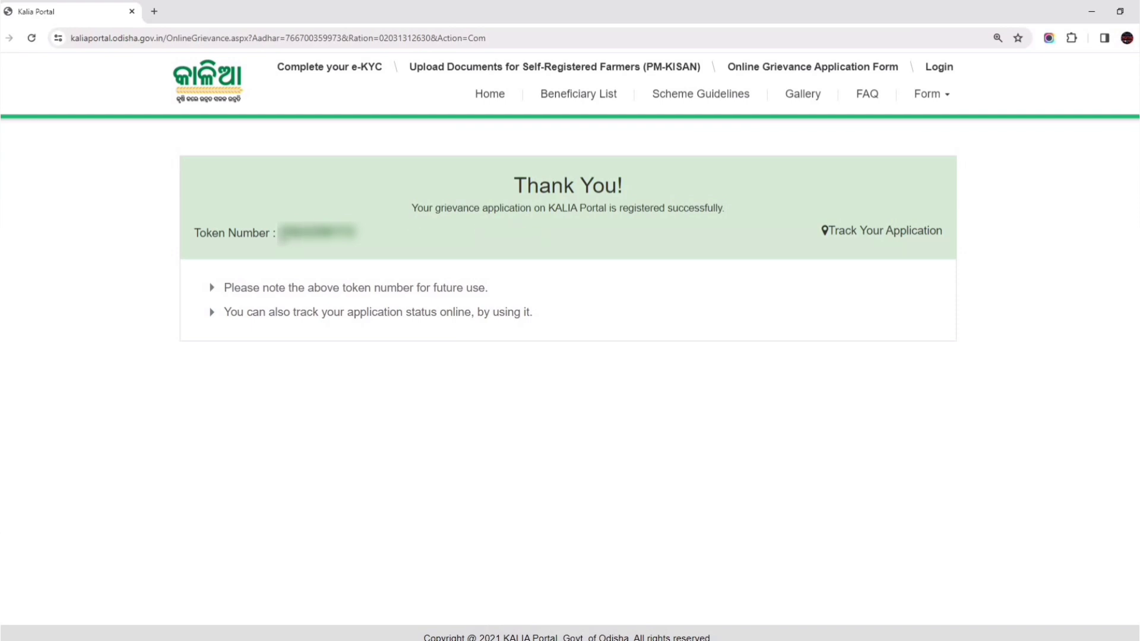
# Step: Select and copy the grievance token number from the Thank You confirmation page
pyautogui.moveTo(279, 233); pyautogui.dragTo(359, 233)
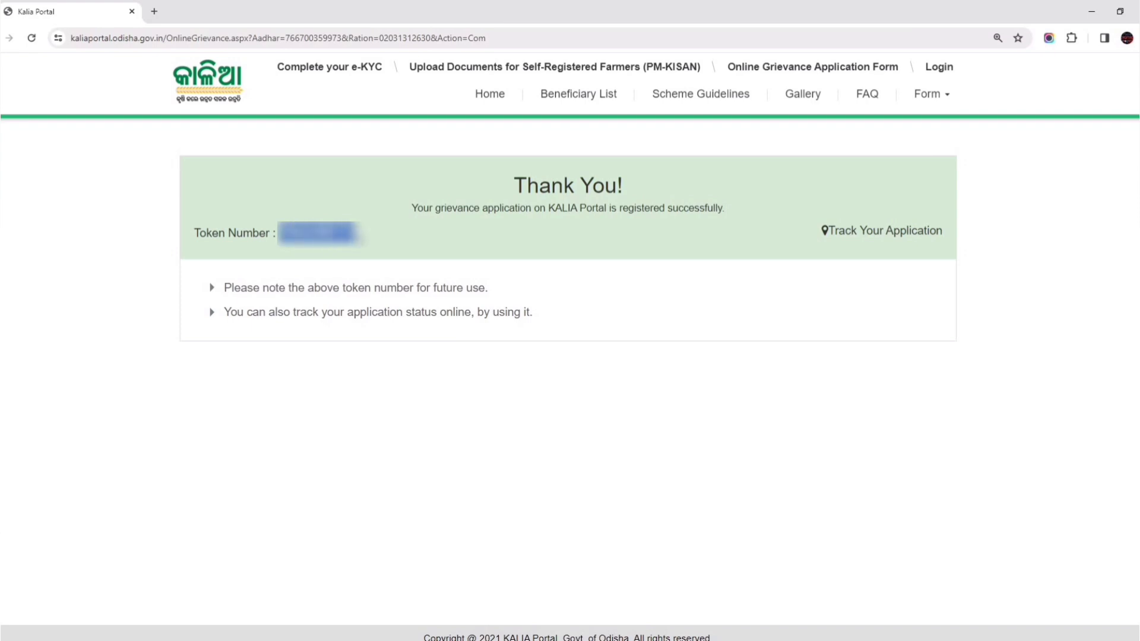
pyautogui.click(352, 259)
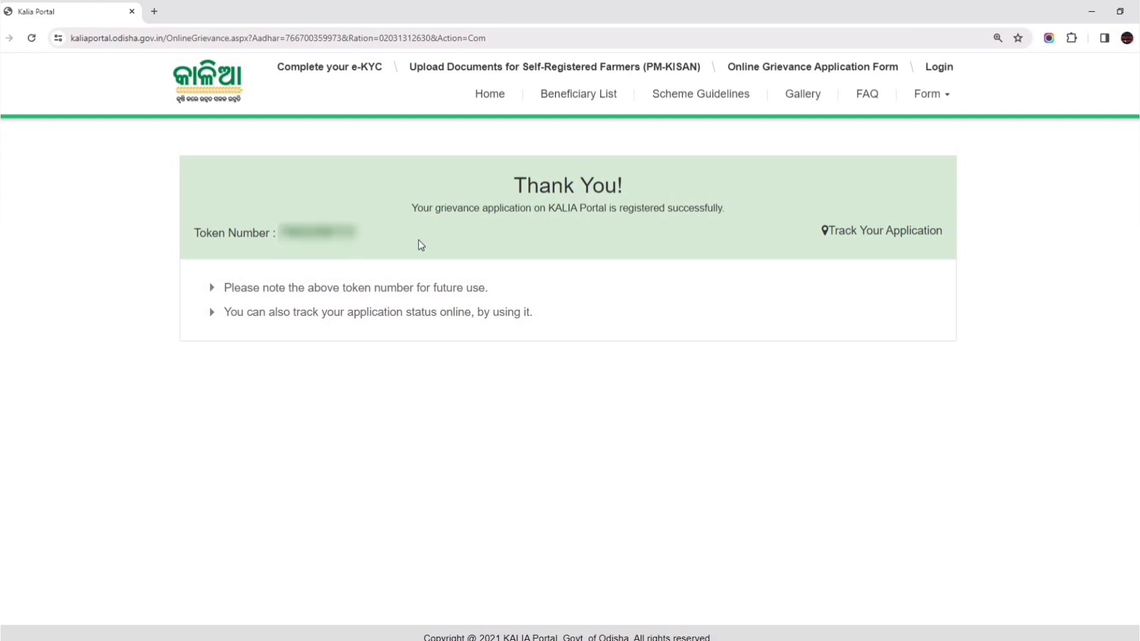
# Step: Look up the application status by pasting the token into the Aadhaar/Token Number field
pyautogui.click(880, 232)
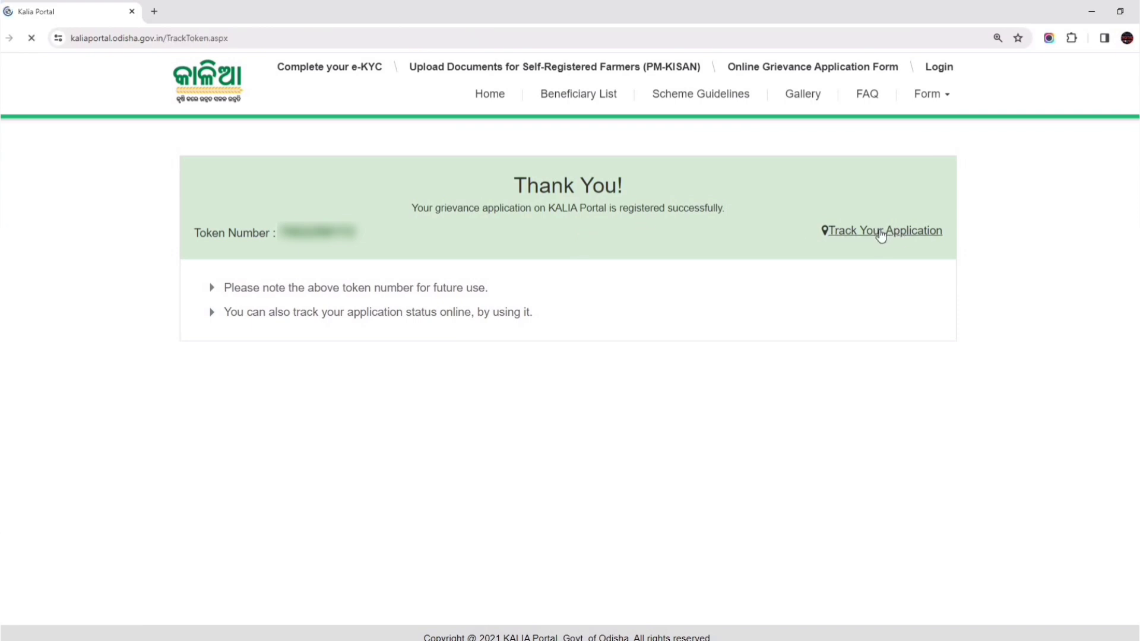
pyautogui.click(455, 224)
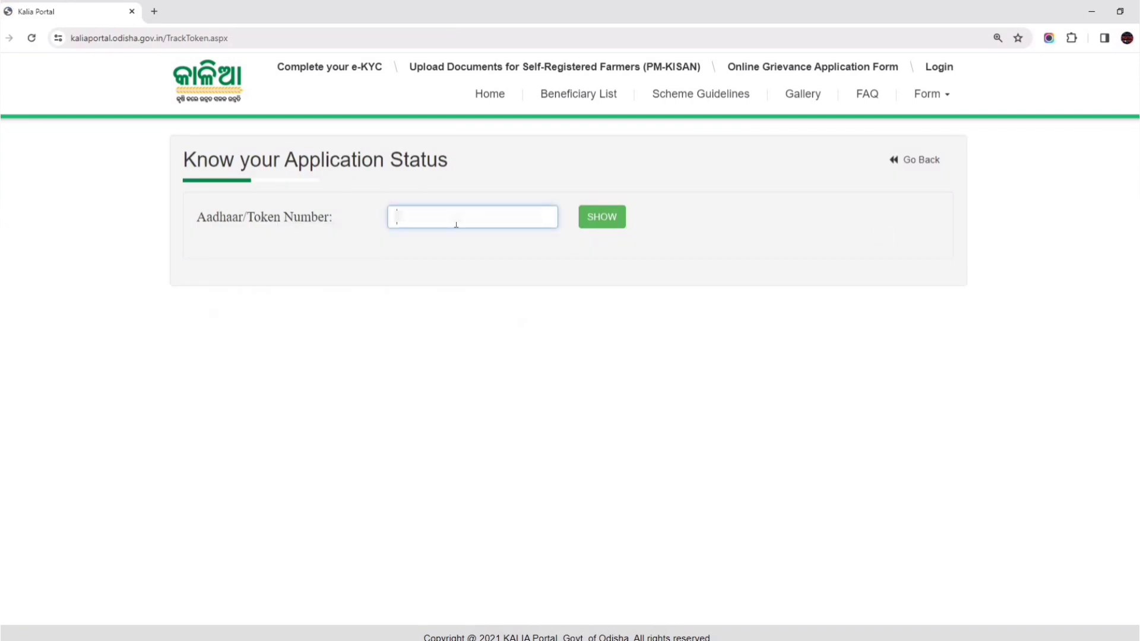
pyautogui.hotkey('ctrl', 'v')
pyautogui.click(603, 220)
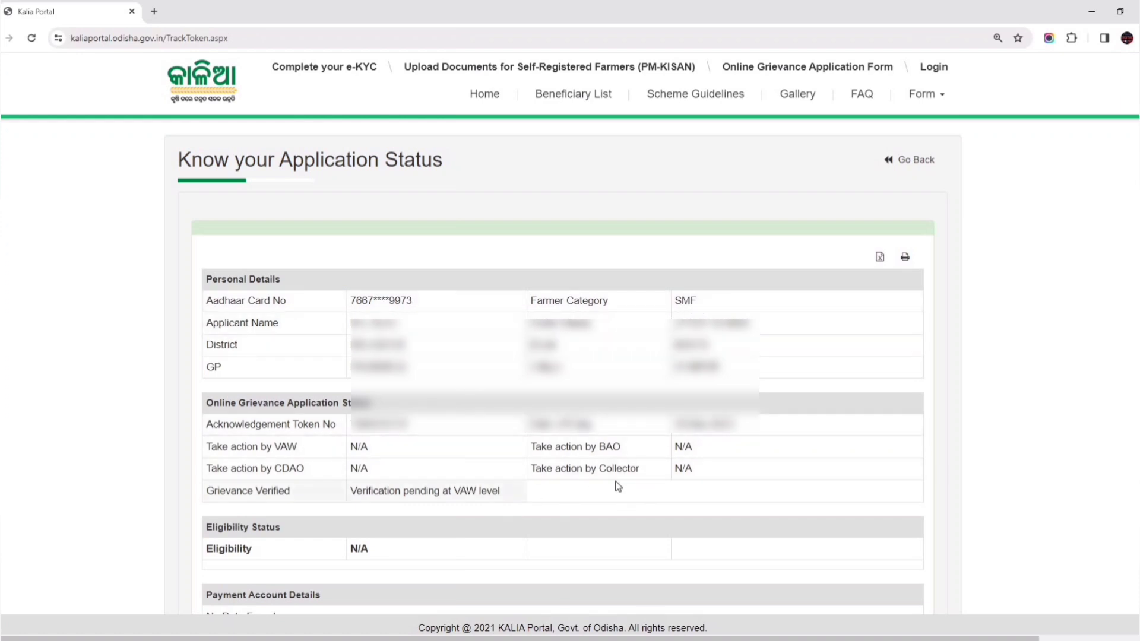
# Step: Review the 'Verification pending at VAW level' SMF status, then return to the portal home page
pyautogui.scroll(-1, 571, 504)
pyautogui.scroll(-3, 573, 505)
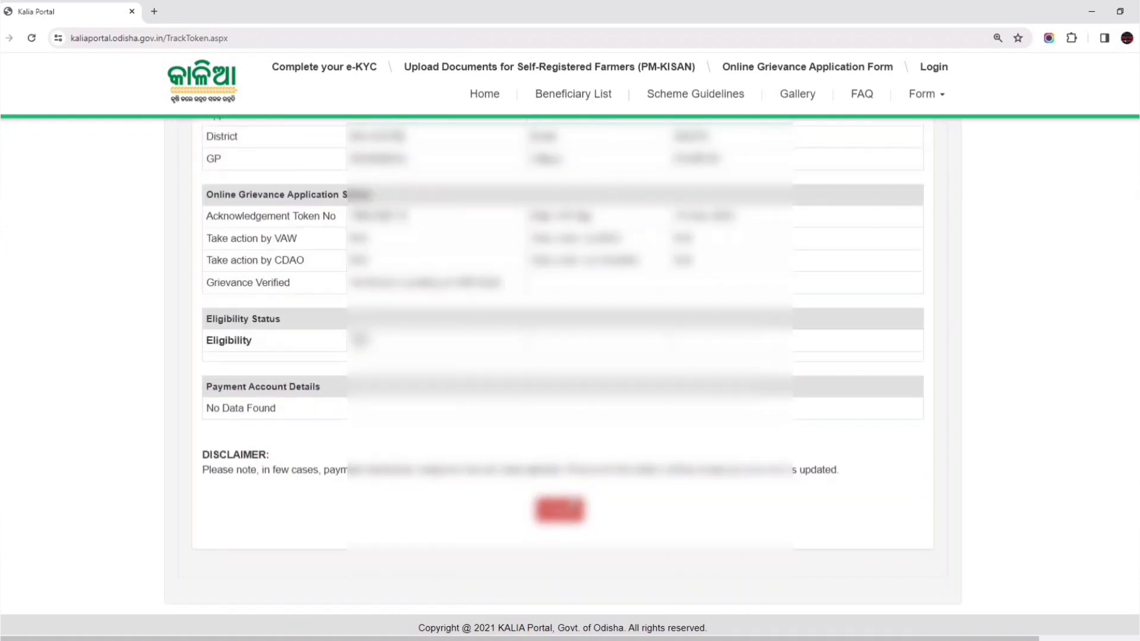
pyautogui.scroll(3, 573, 505)
pyautogui.scroll(1, 594, 502)
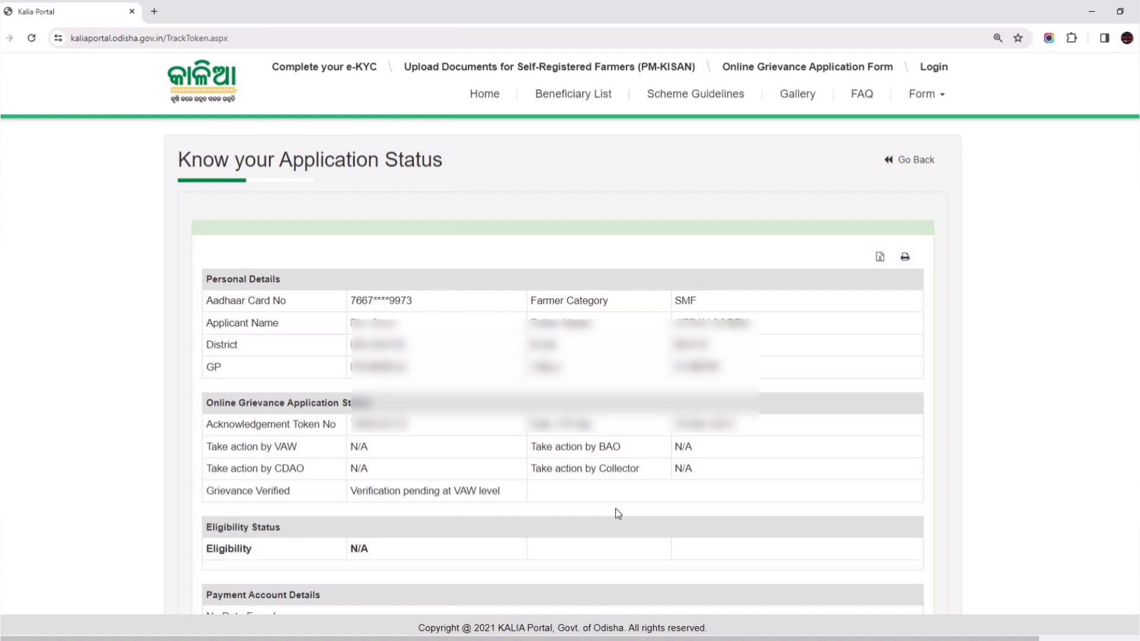
pyautogui.click(484, 96)
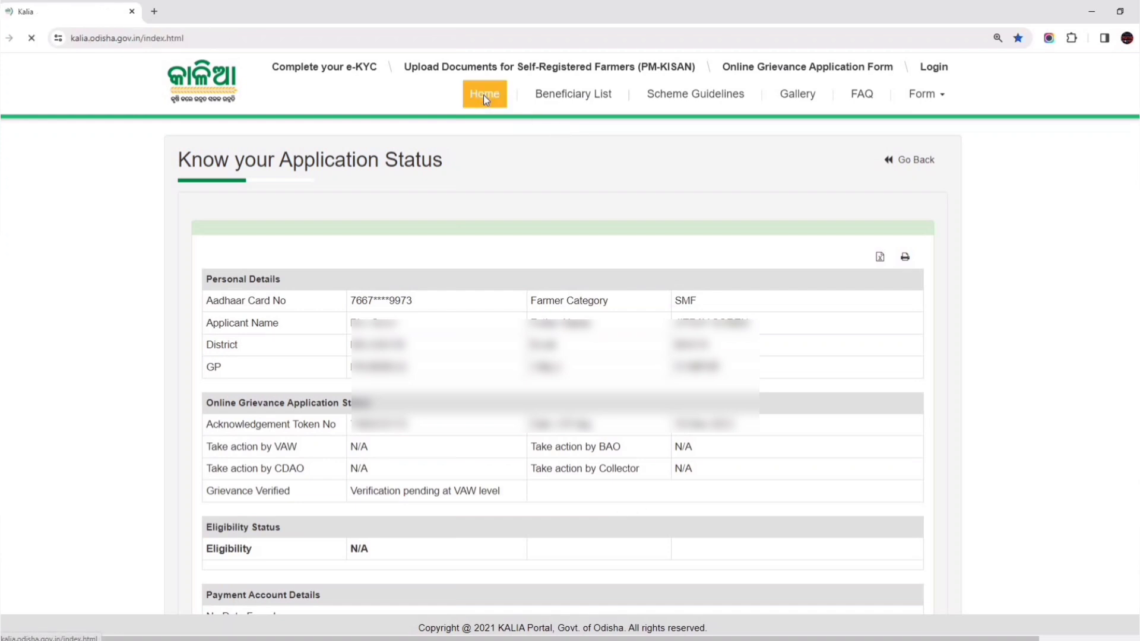